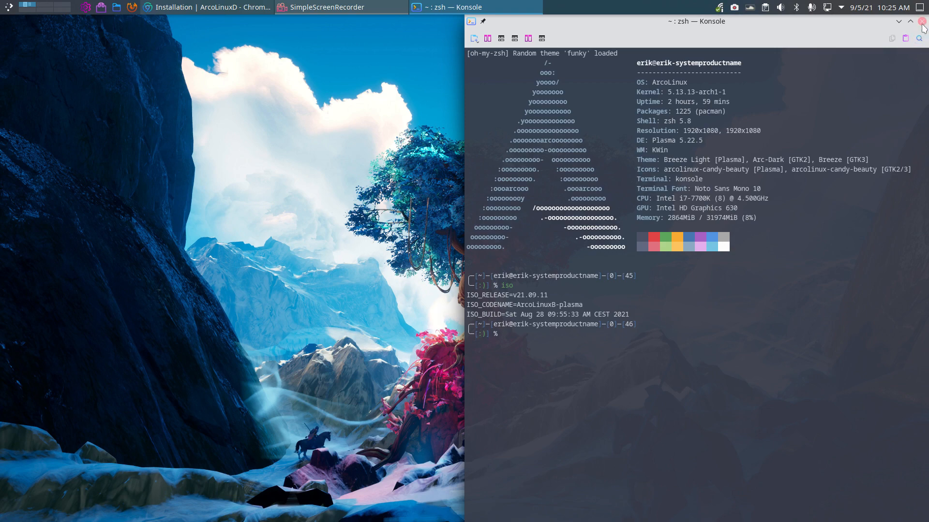
- Close the Konsole window that shows the ArcoLinux ISO v21.09.11 build details
click(922, 22)
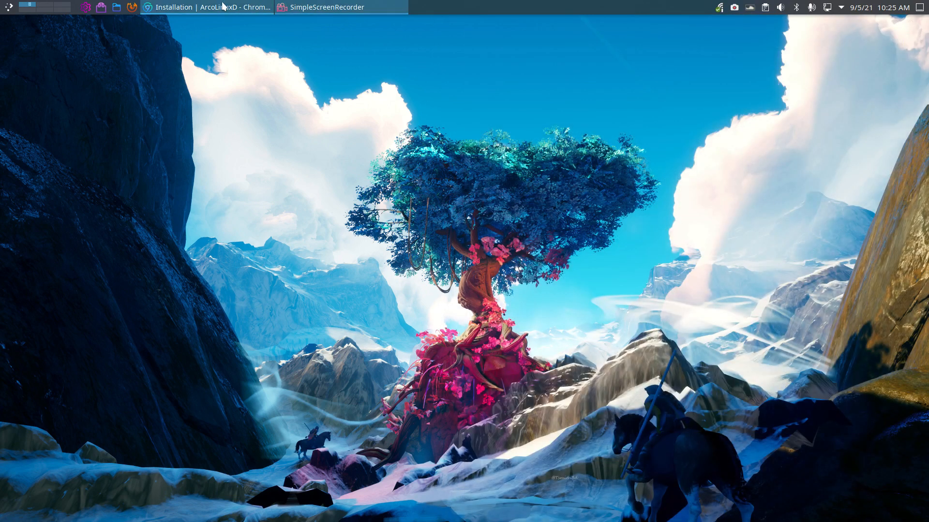
- Bring back Chrome's installation page and highlight the D letters in ARCOLINUXD, DECIDE and DESKTOP
click(237, 6)
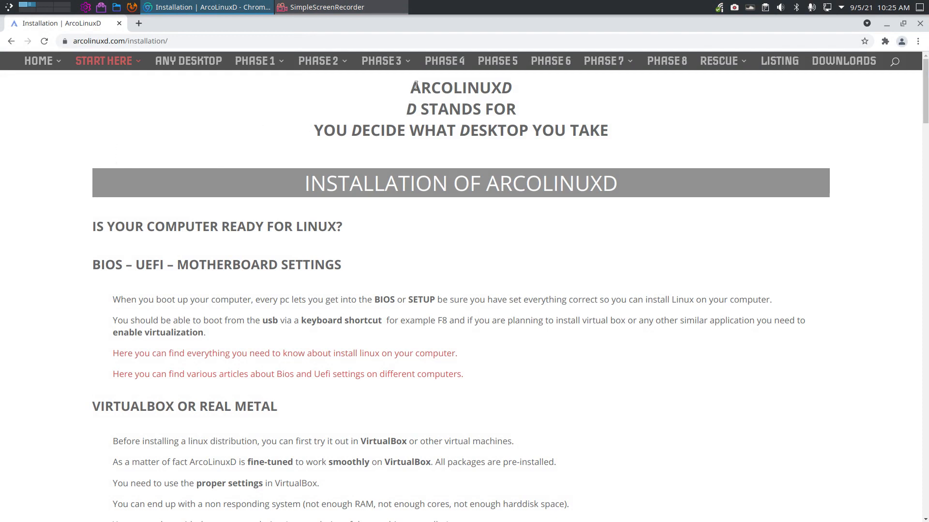
drag(501, 89, 518, 92)
click(406, 109)
drag(353, 129, 363, 131)
drag(459, 129, 478, 130)
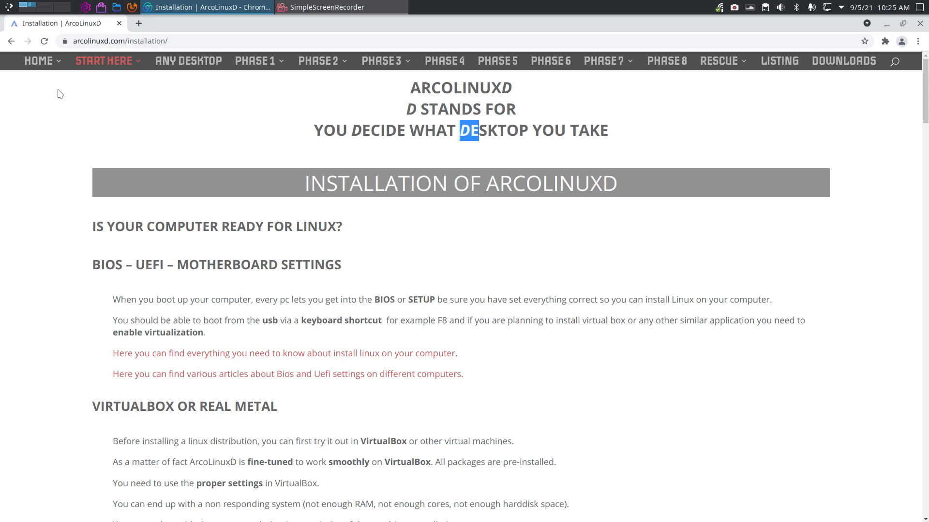
- Go to the arcolinuxd.com home page and scroll through its Learning Path section
click(38, 62)
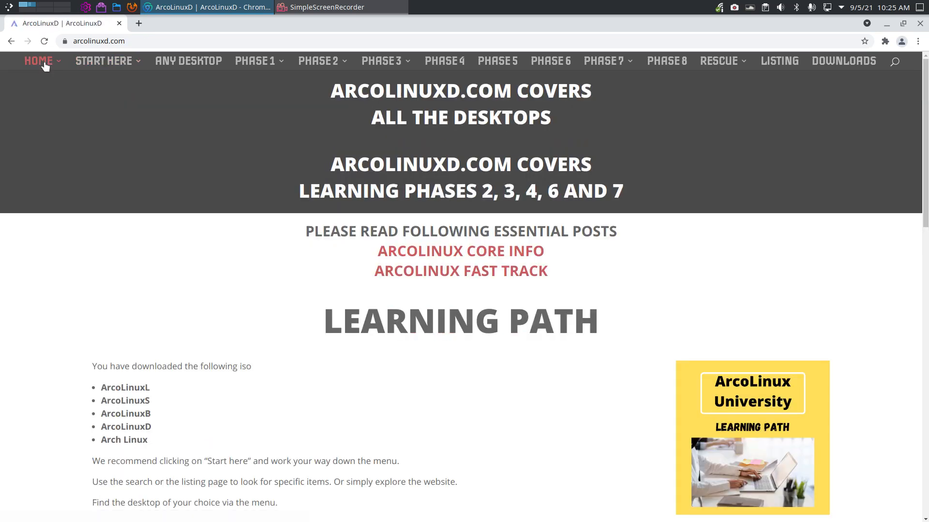
scroll(736, 357, down, 3)
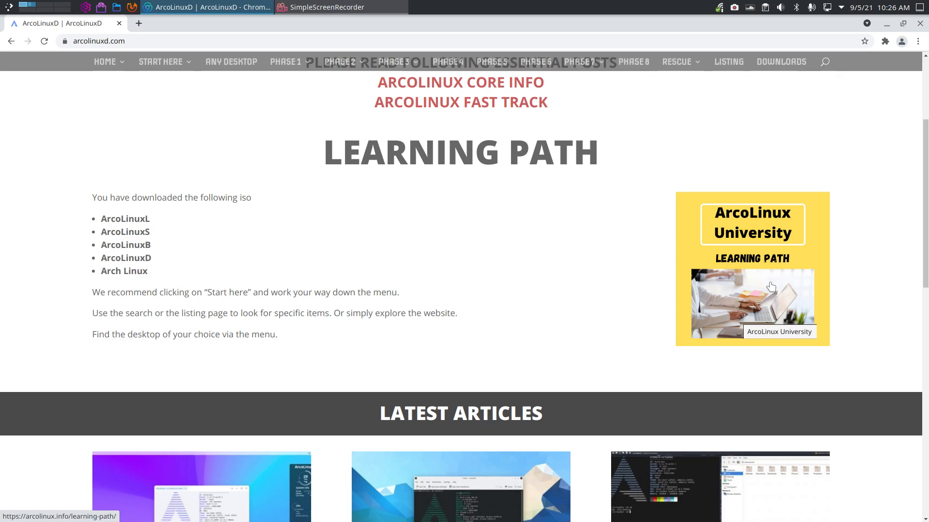
scroll(537, 282, up, 4)
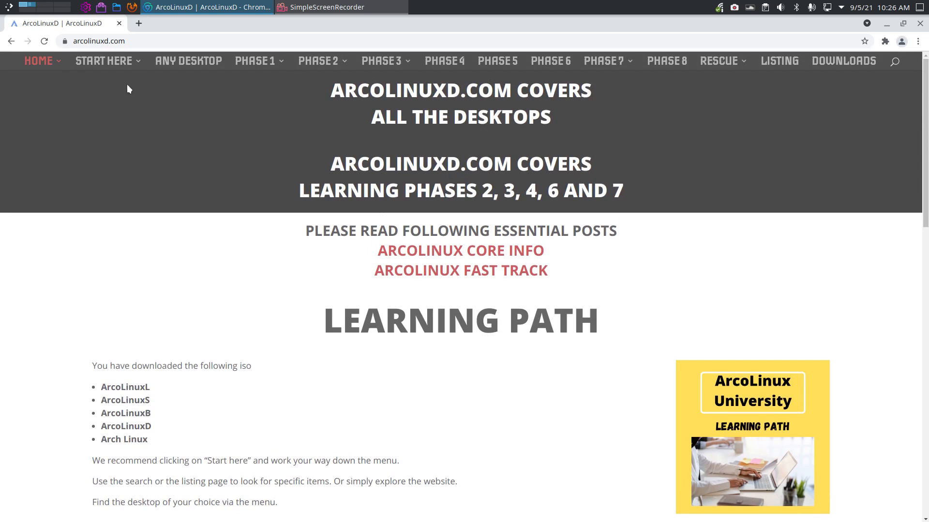
mouse_move(125, 68)
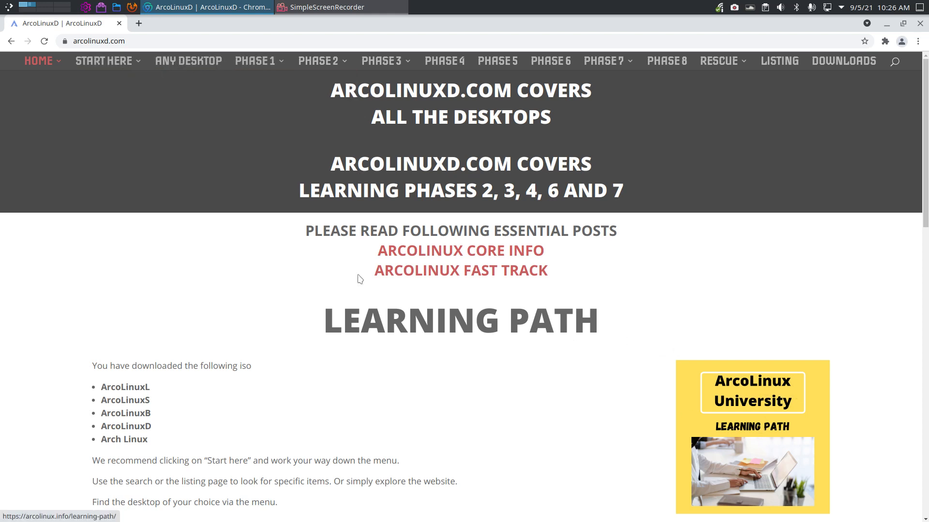
mouse_move(272, 62)
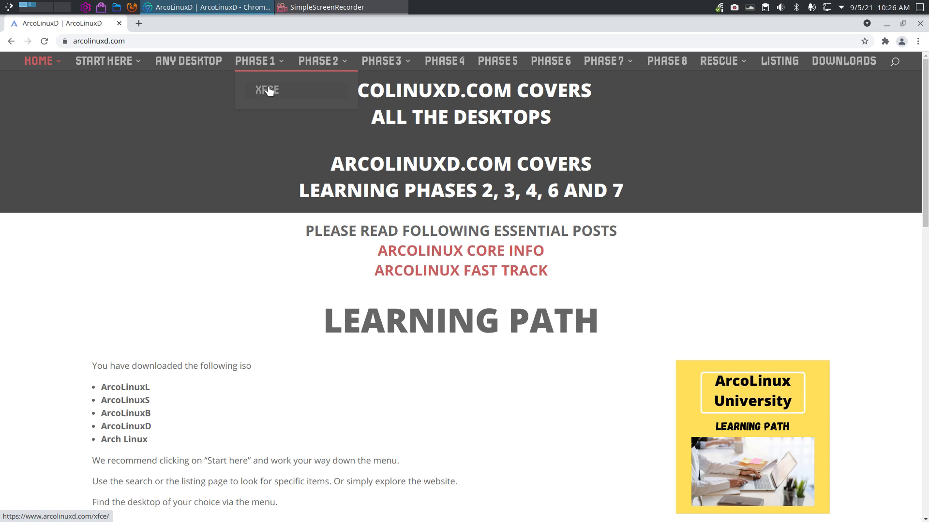
mouse_move(324, 64)
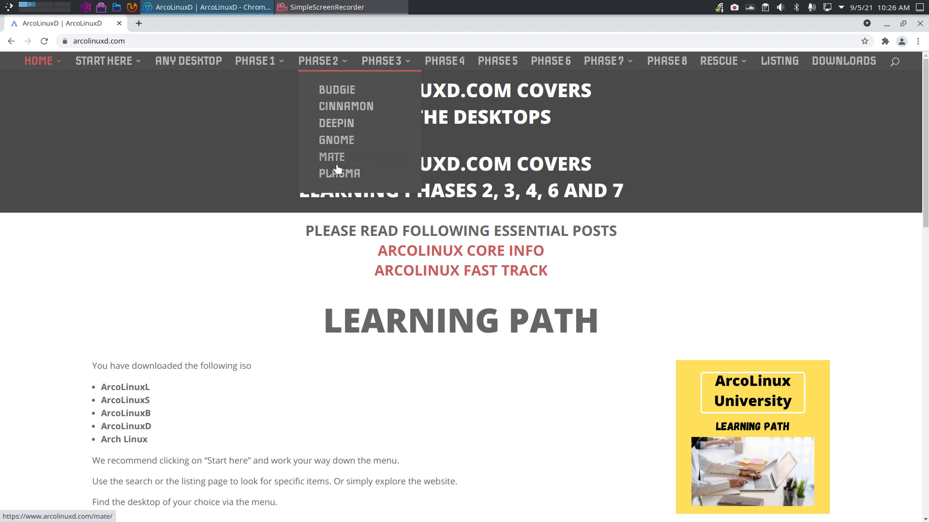
mouse_move(404, 71)
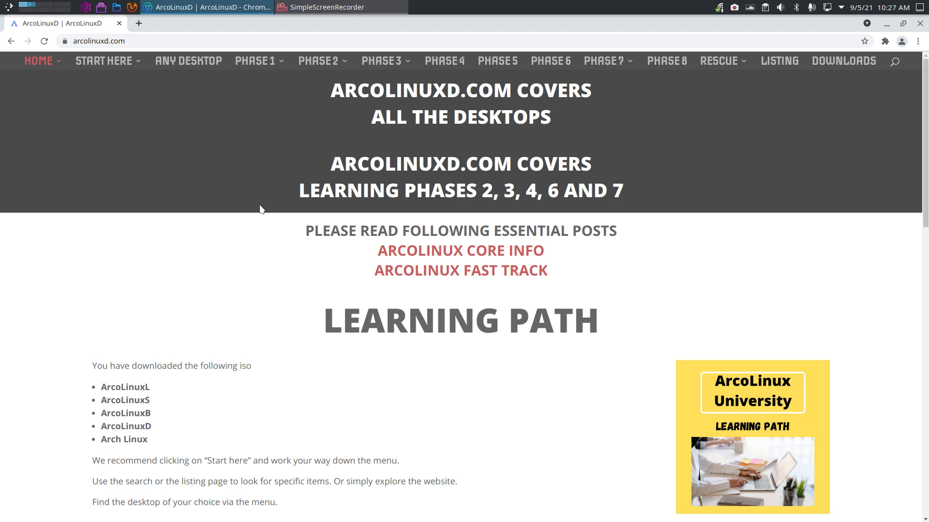
mouse_move(605, 62)
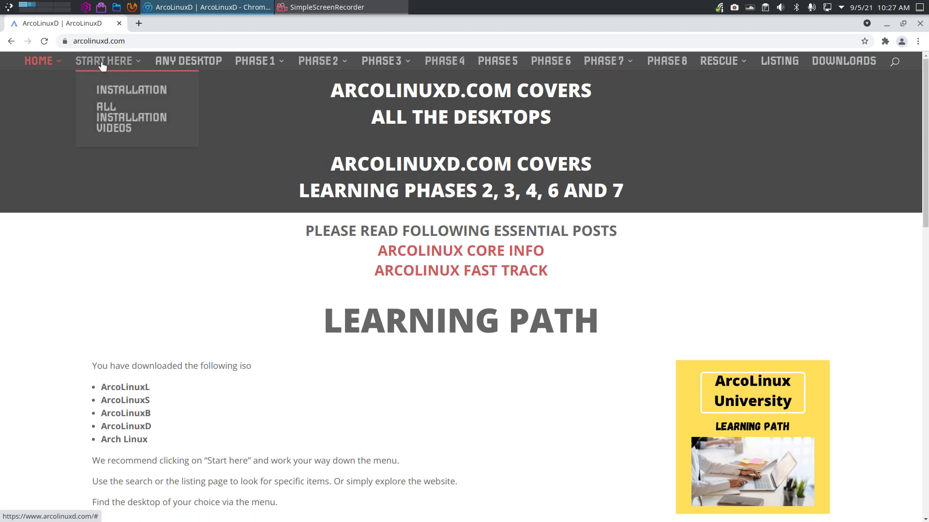
- Show All Installation Videos with the ARCOLINUXD heading highlighted, scroll to the Cwm card, then minimize Chrome
click(109, 118)
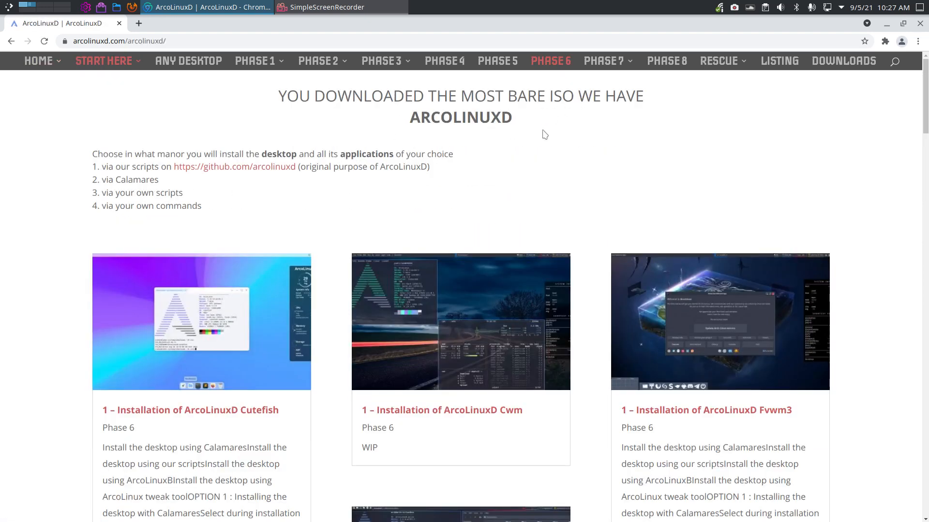
drag(503, 118, 516, 122)
click(449, 115)
drag(412, 118, 506, 121)
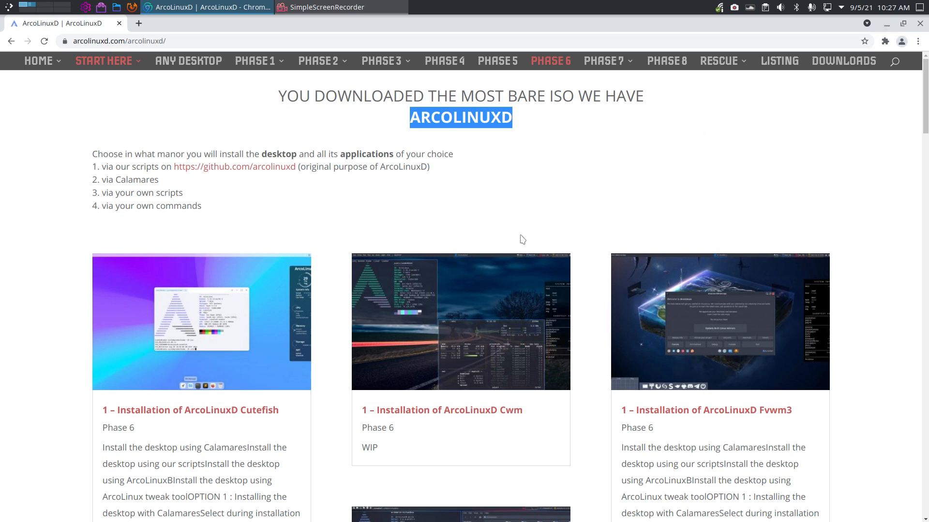
scroll(476, 320, down, 3)
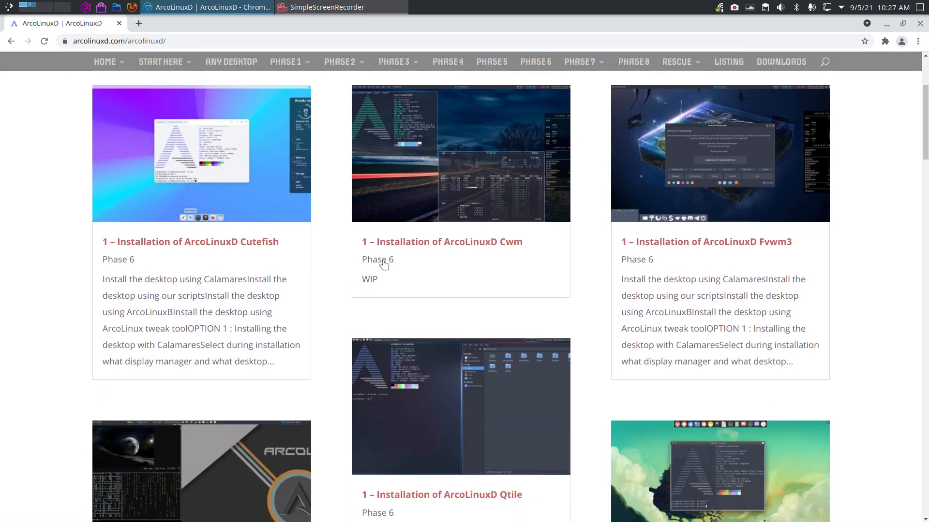
click(888, 24)
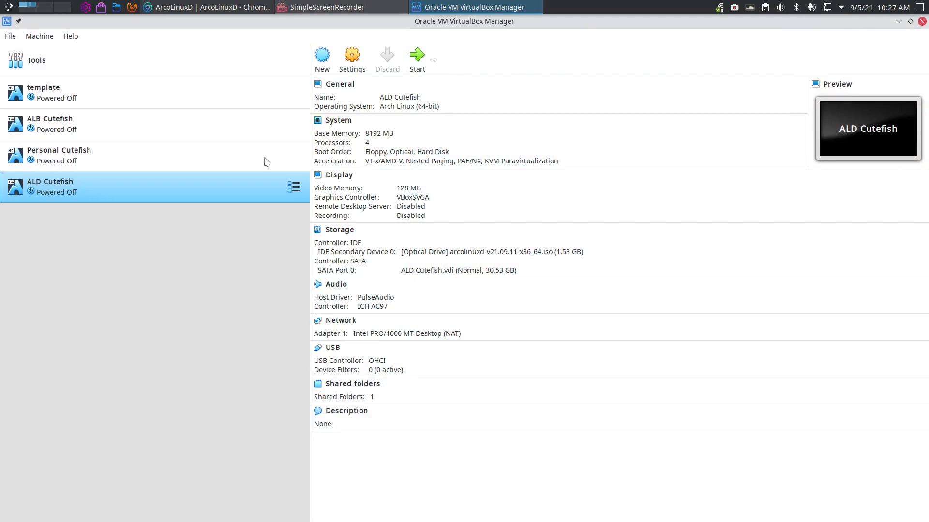
- Make a full clone of the template virtual machine named ALD Cwm
click(110, 89)
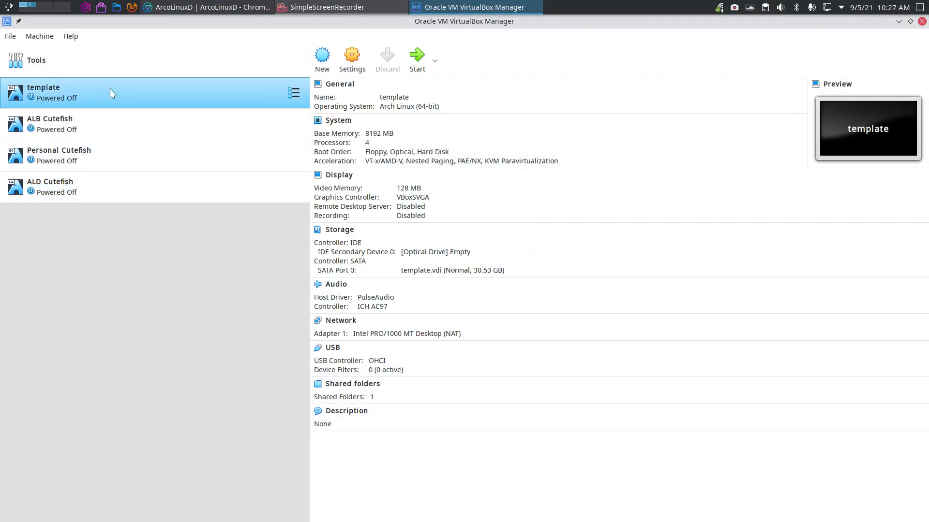
right_click(110, 89)
click(149, 109)
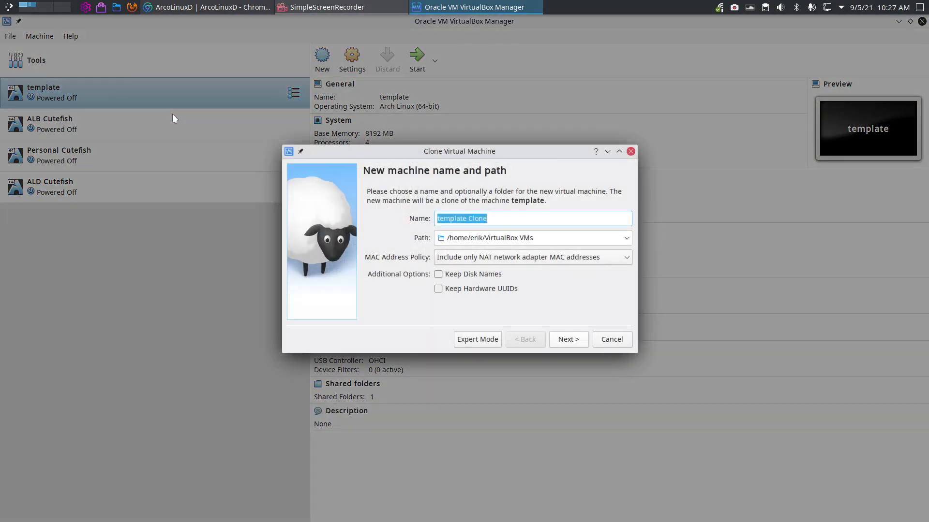
text(ALD)
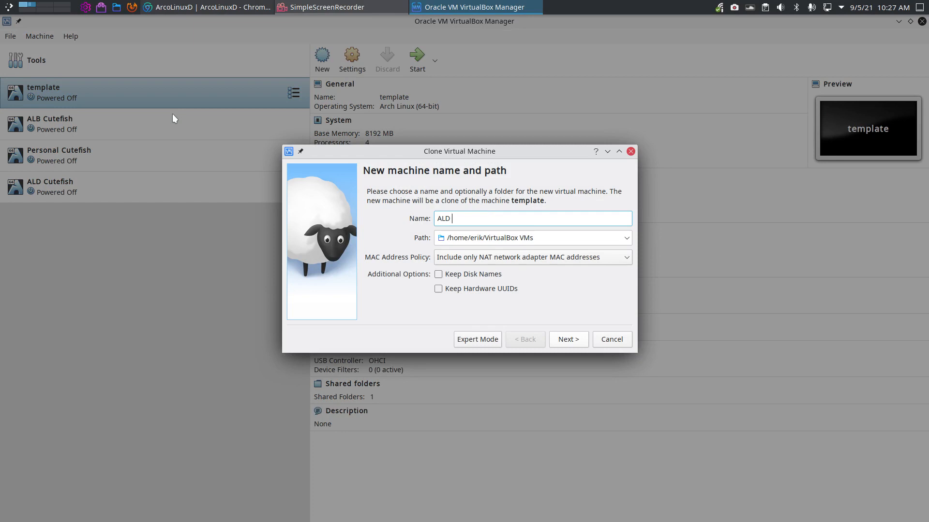
text( Cwm)
click(583, 345)
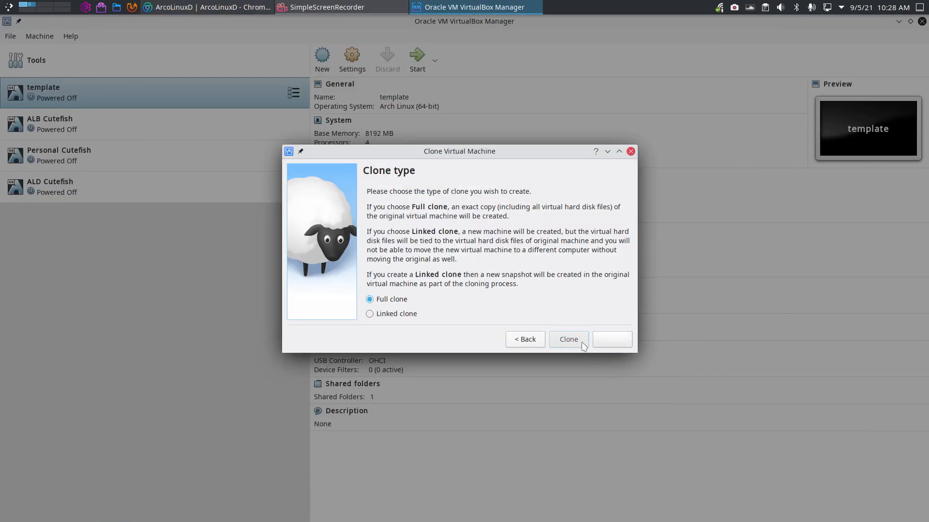
click(583, 344)
- Attach arcolinuxb-cwm-v21.09.11-x86_64.iso to ALD Cwm's empty optical drive
click(467, 254)
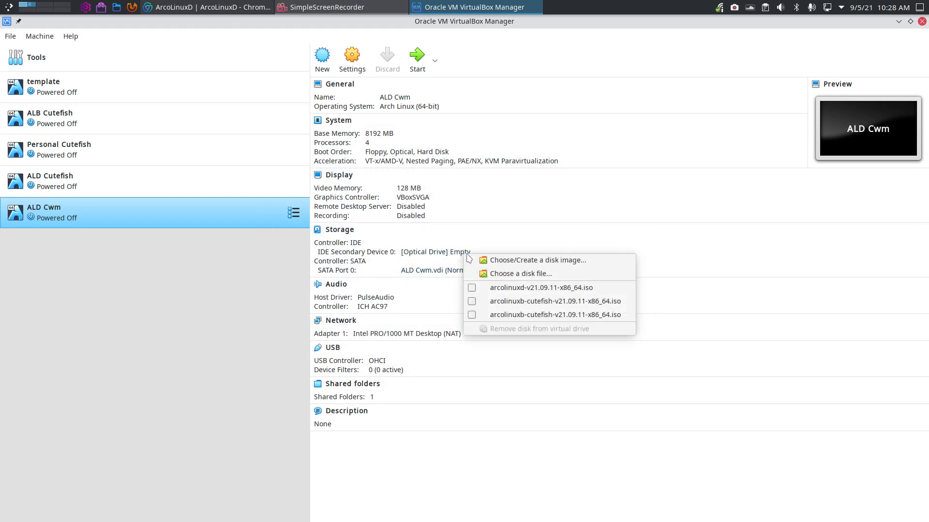
click(515, 271)
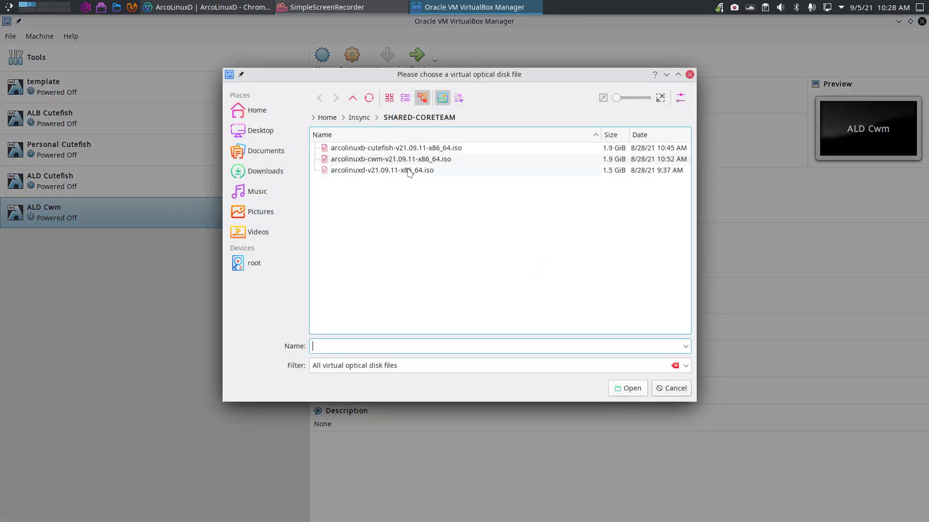
click(410, 173)
click(551, 161)
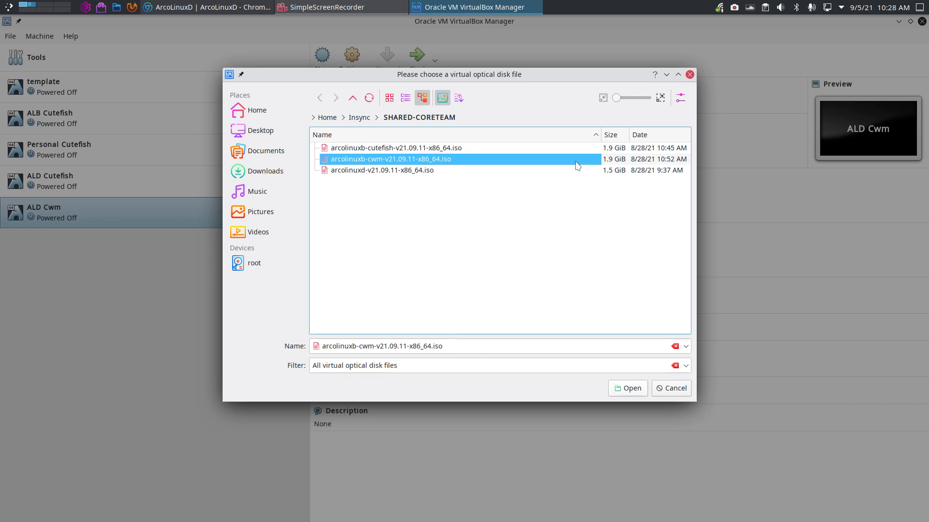
click(628, 388)
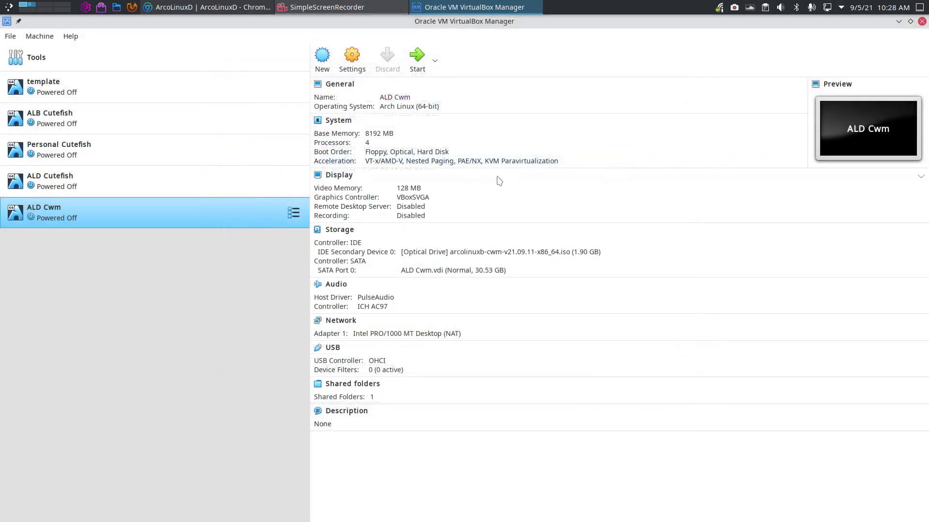
click(416, 57)
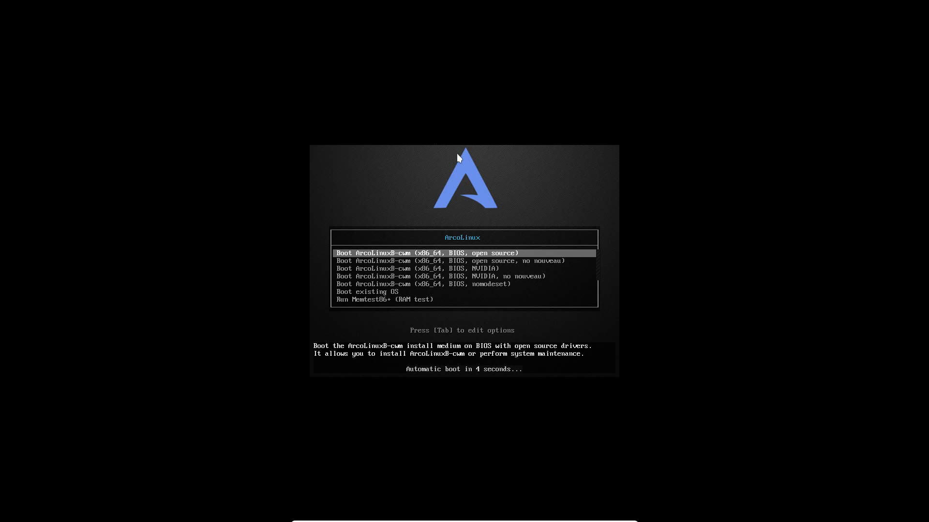
key(Down)
key(Up)
key(Down)
key(Down)
key(Down)
key(Down)
key(Down)
key(Down)
key(Down)
key(Down)
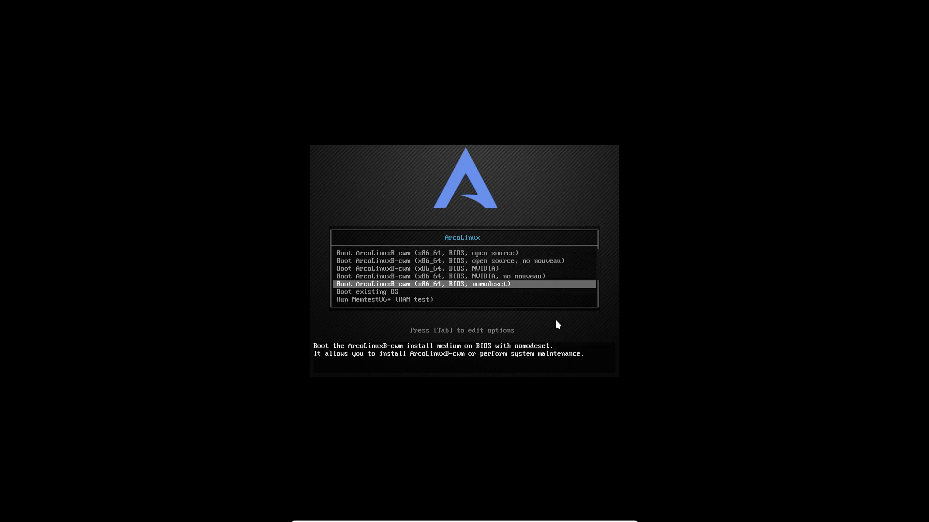
key(Up)
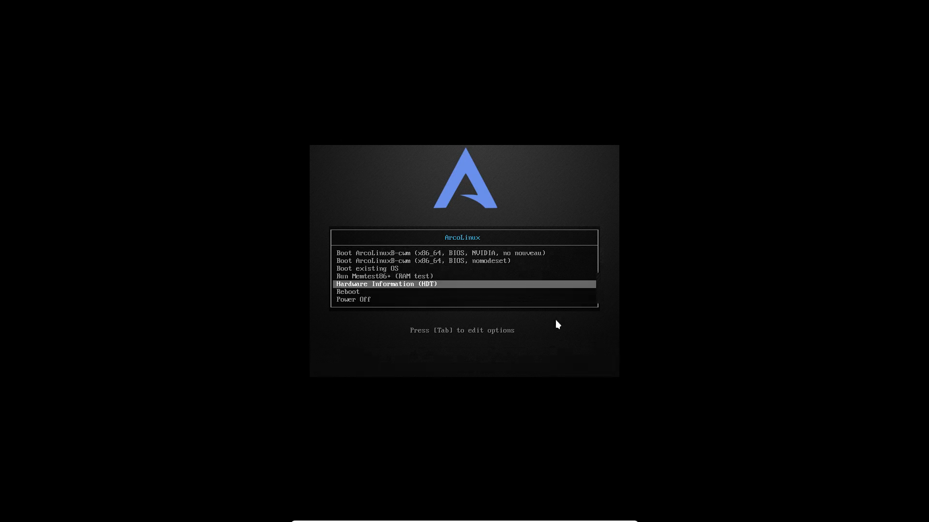
key(Down)
key(Down)
key(Return)
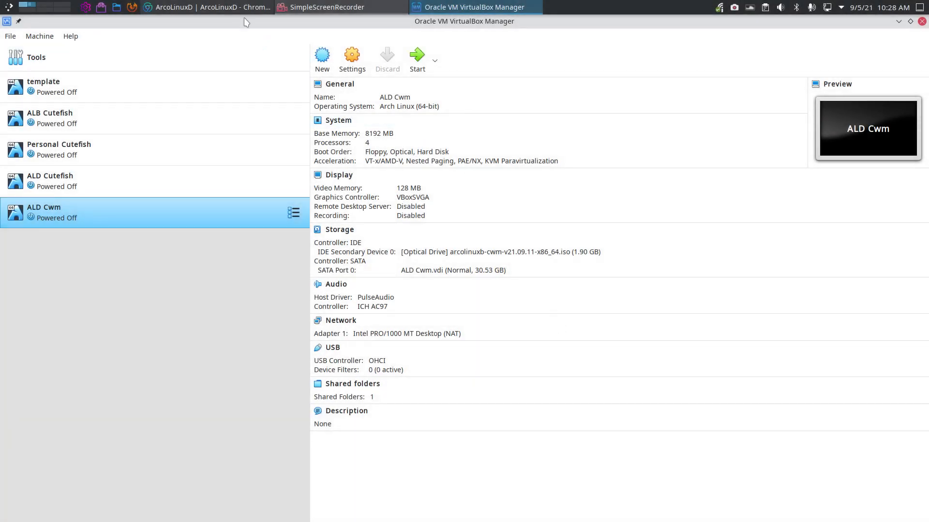
- Switch ALD Cwm's optical disk to arcolinuxd-v21.09.11-x86_64.iso and start the machine
click(231, 7)
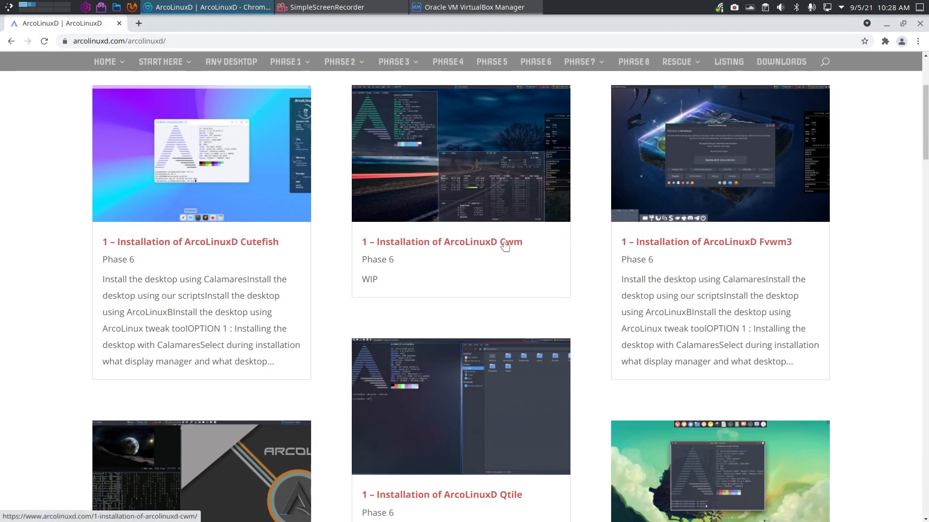
click(887, 23)
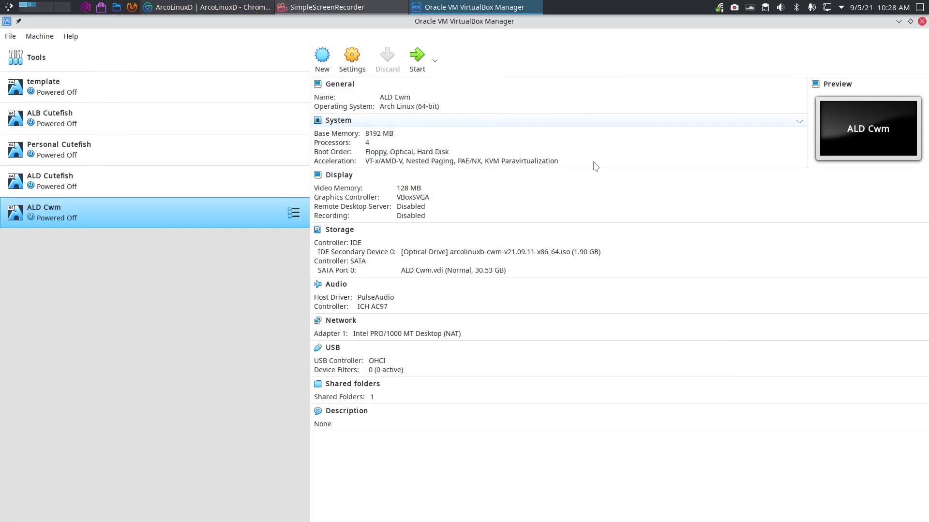
click(508, 253)
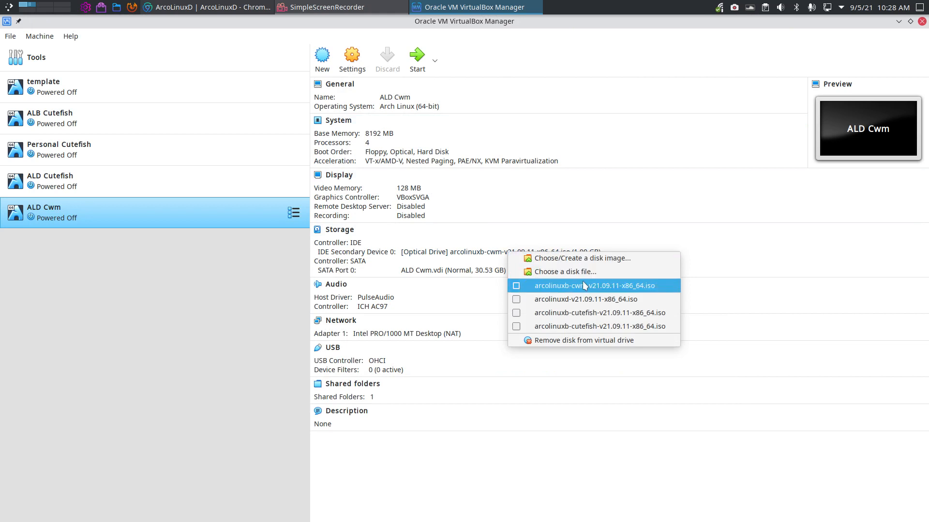
click(586, 300)
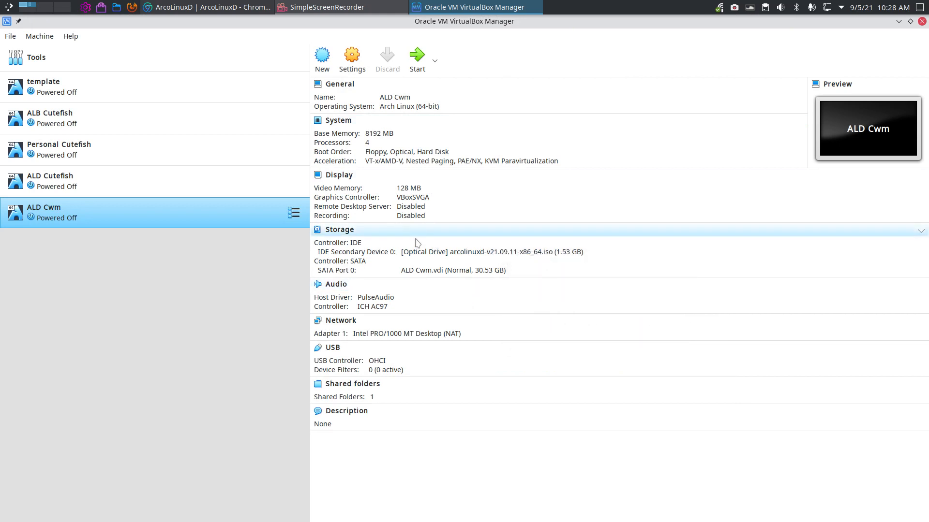
click(417, 58)
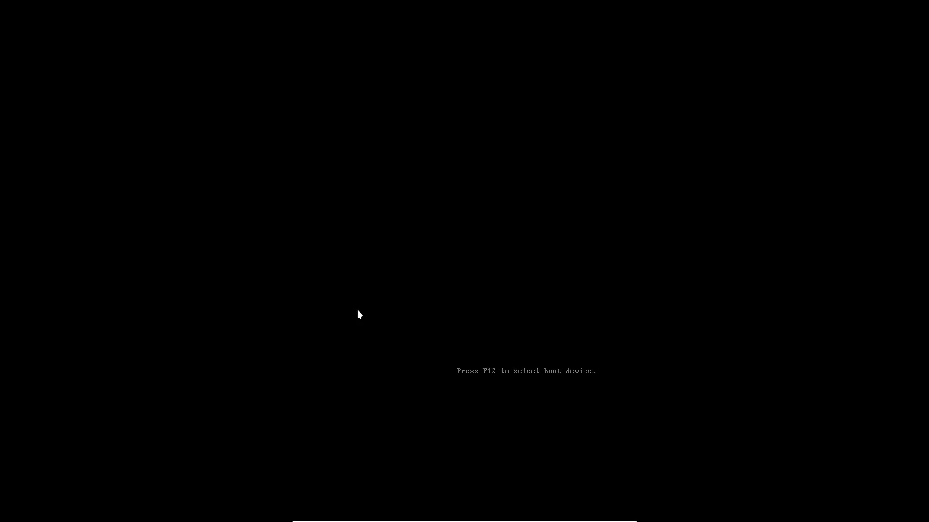
- Boot the first ArcoLinuxD boot menu entry that uses open source drivers
key(Down)
key(Up)
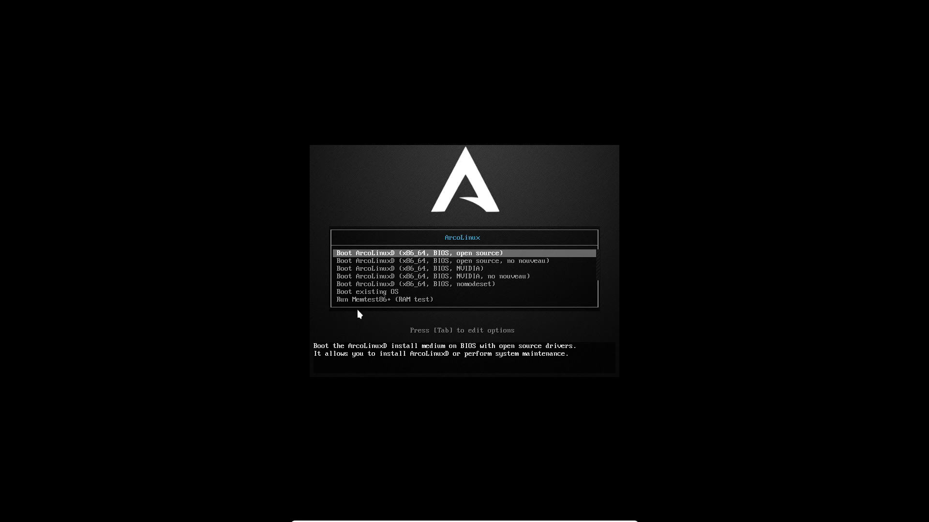
key(Return)
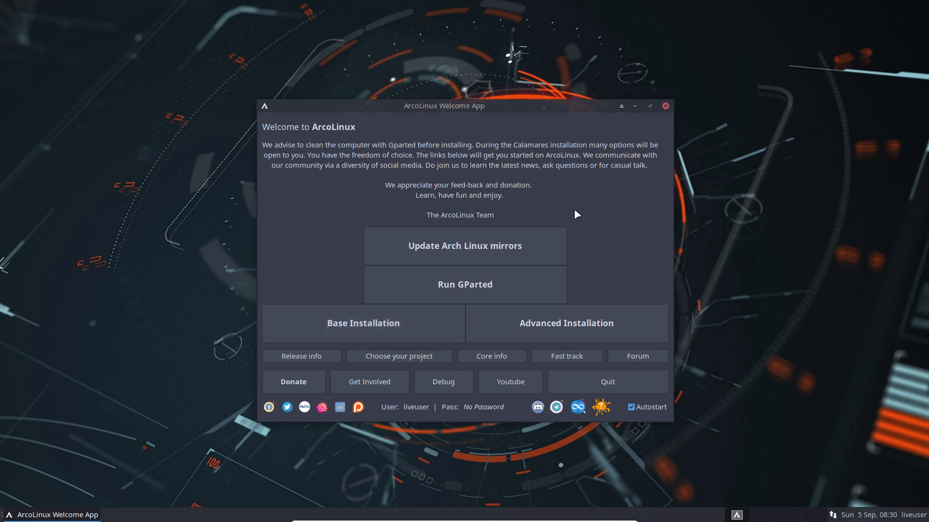
- Start Base Installation from the ArcoLinux Welcome App
click(414, 323)
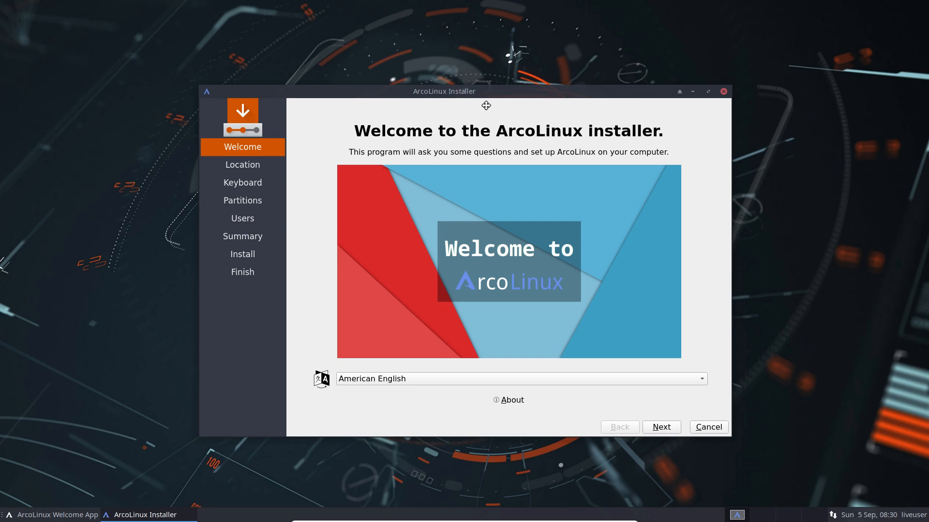
mouse_move(486, 96)
mouse_down()
mouse_move(431, 402)
mouse_move(339, 335)
mouse_move(485, 187)
mouse_move(485, 86)
mouse_up()
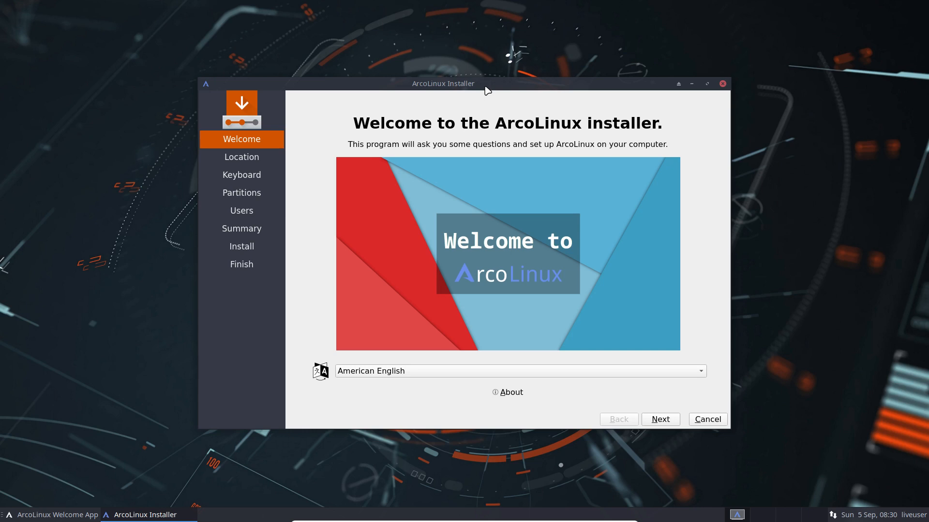
drag(487, 90, 449, 87)
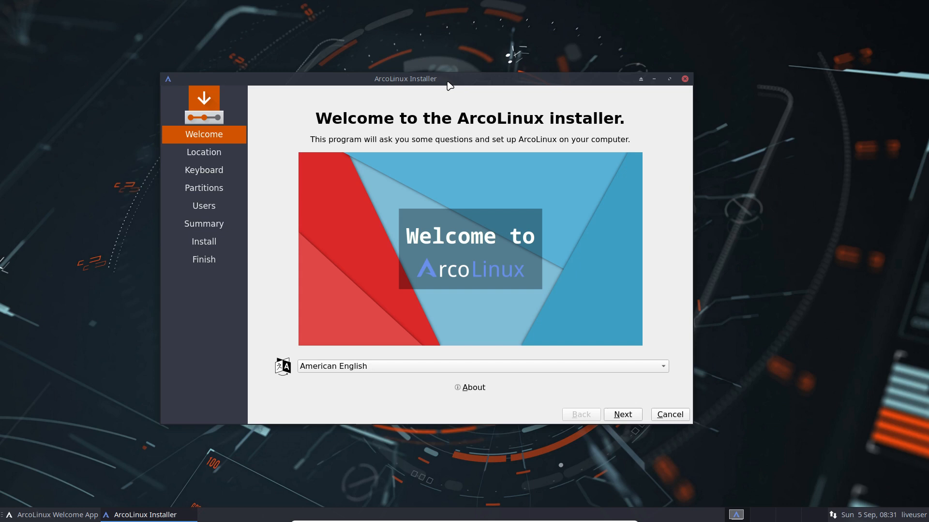
- Quit the base installer and launch Advanced Installation from the Welcome App
click(666, 415)
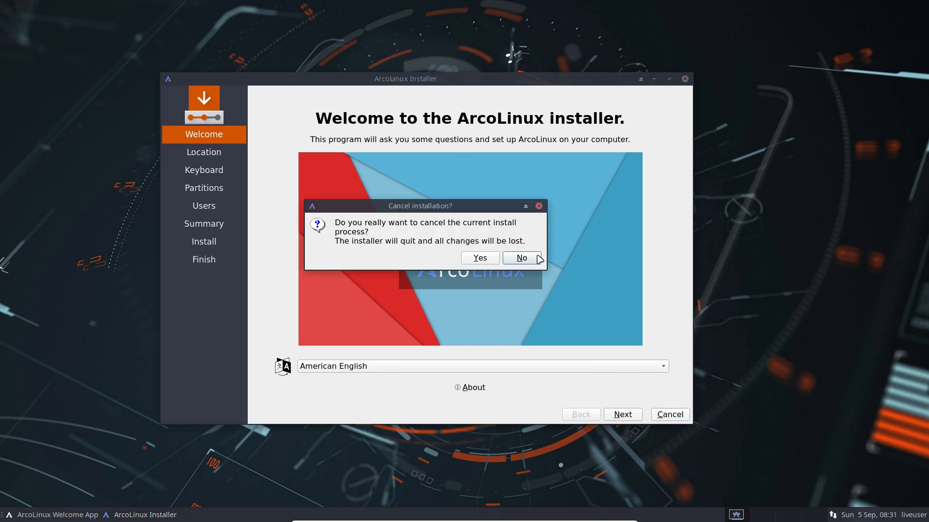
click(491, 256)
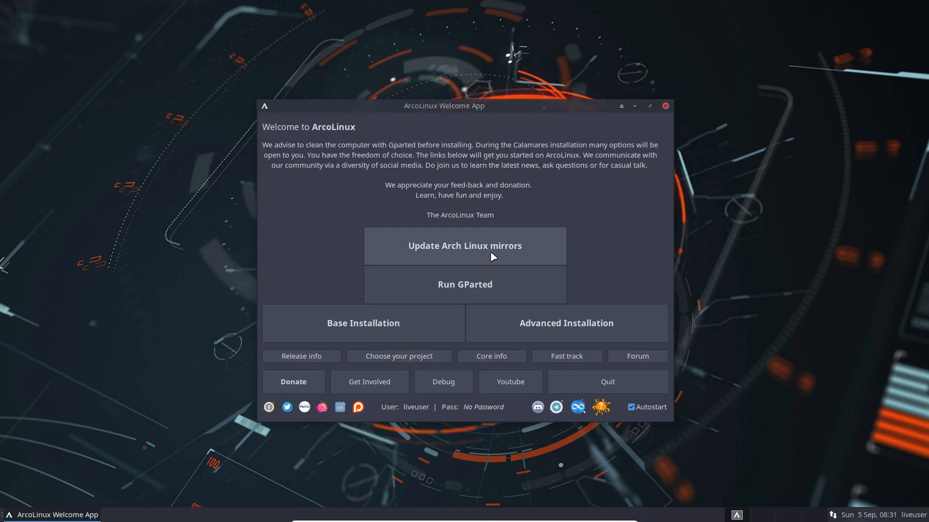
click(606, 326)
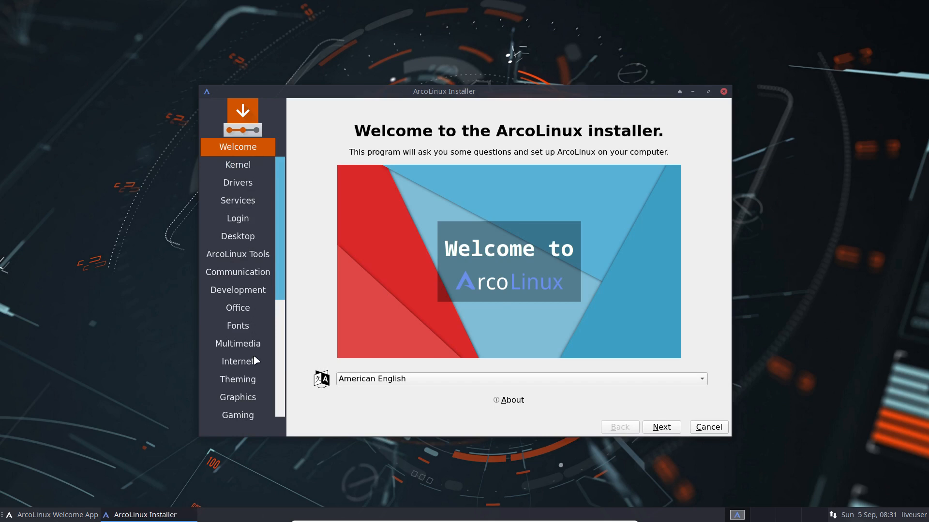
- View the installer's About version information and close it
mouse_move(281, 296)
mouse_down()
mouse_move(282, 415)
mouse_move(293, 283)
mouse_up()
click(509, 400)
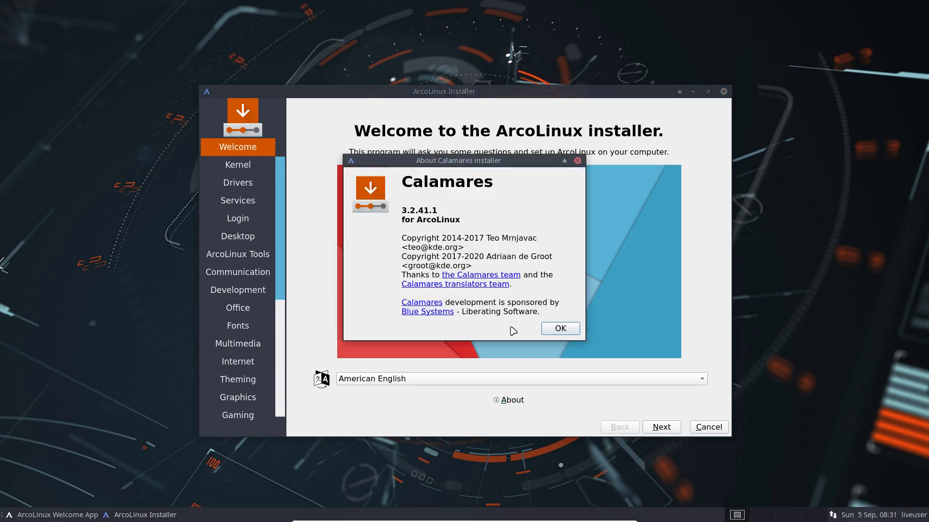
click(561, 329)
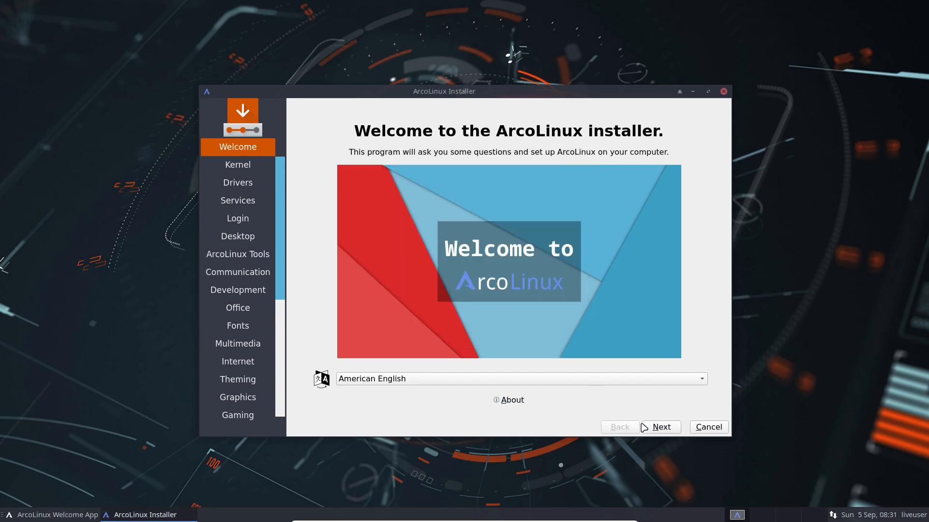
- Expand Linux-lts kernel packages and confirm the running kernel 5.13.13-arch1-1 in a terminal
click(658, 427)
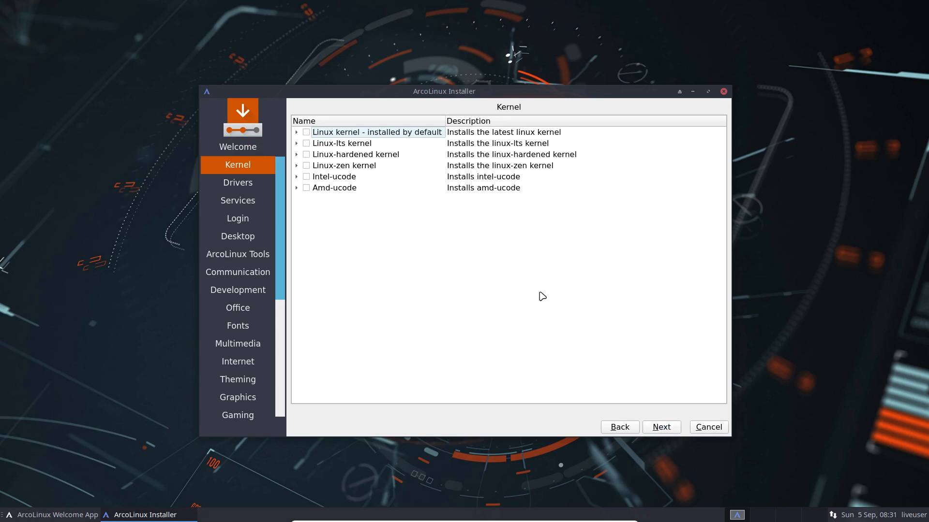
click(296, 143)
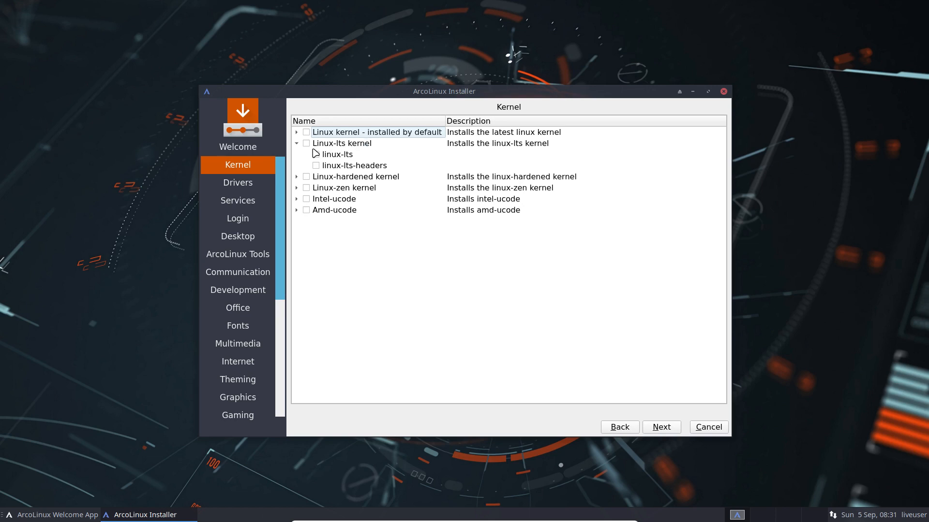
right_click(82, 204)
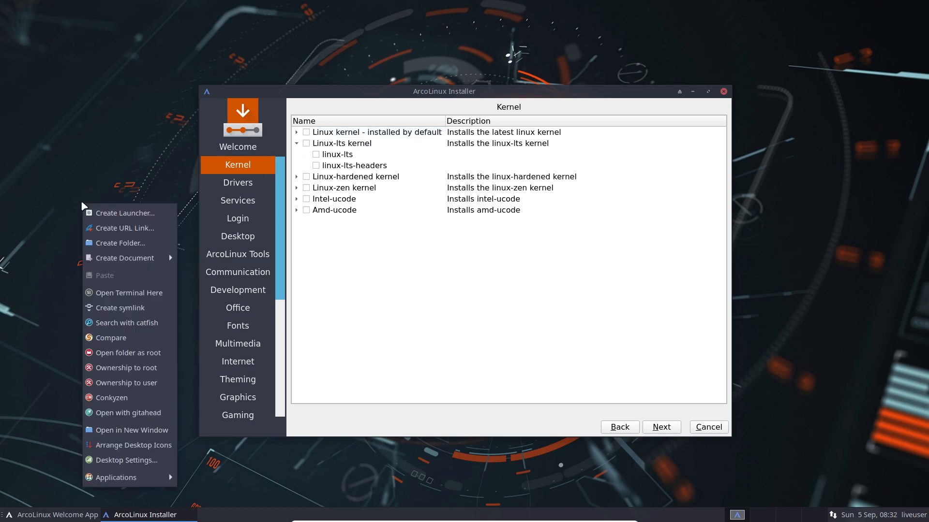
click(109, 292)
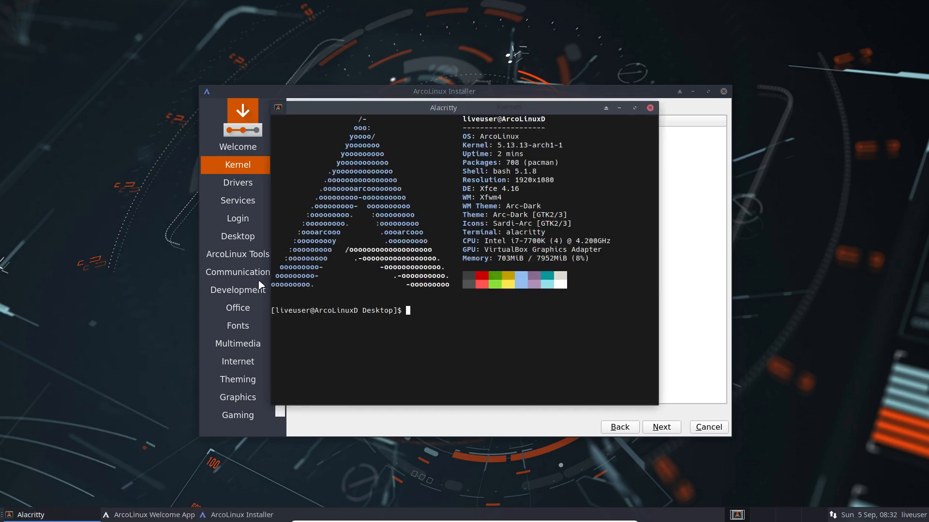
drag(497, 145, 566, 147)
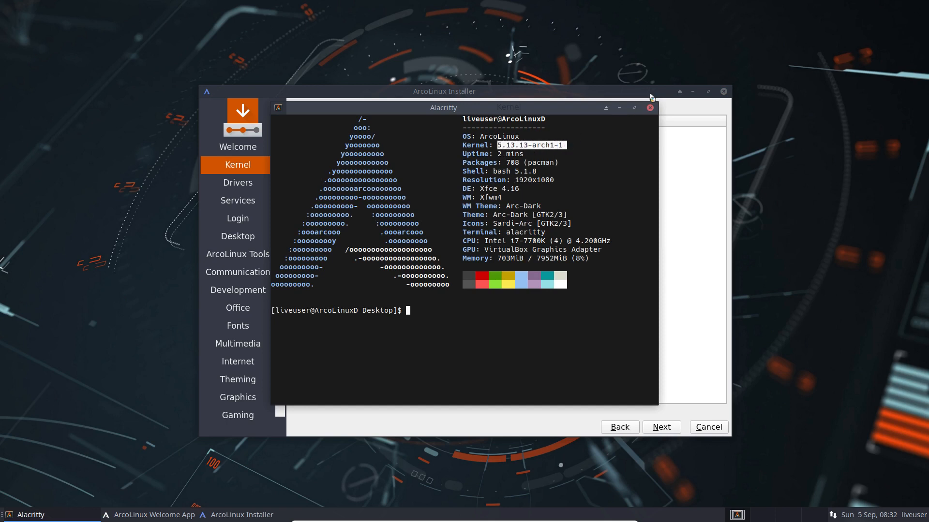
click(650, 108)
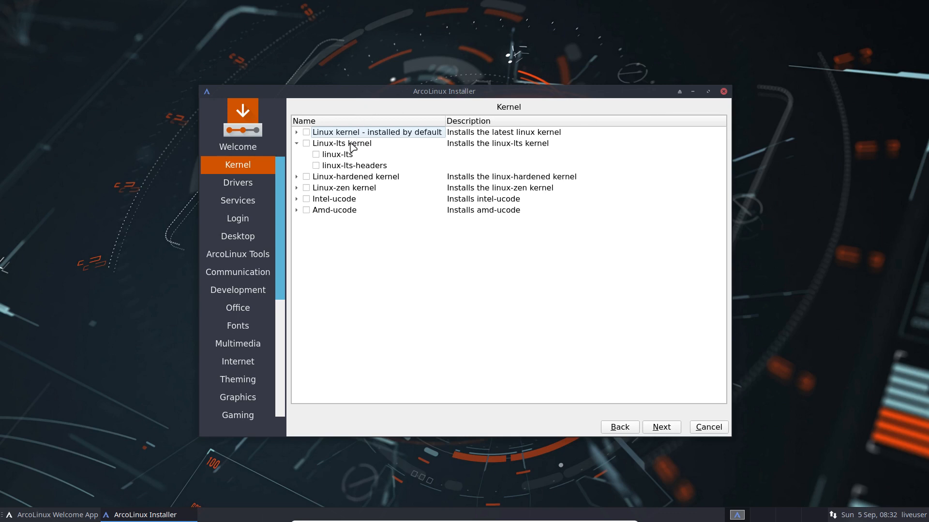
- Skip the Drivers and Services pages without changes to reach the Login page
click(655, 428)
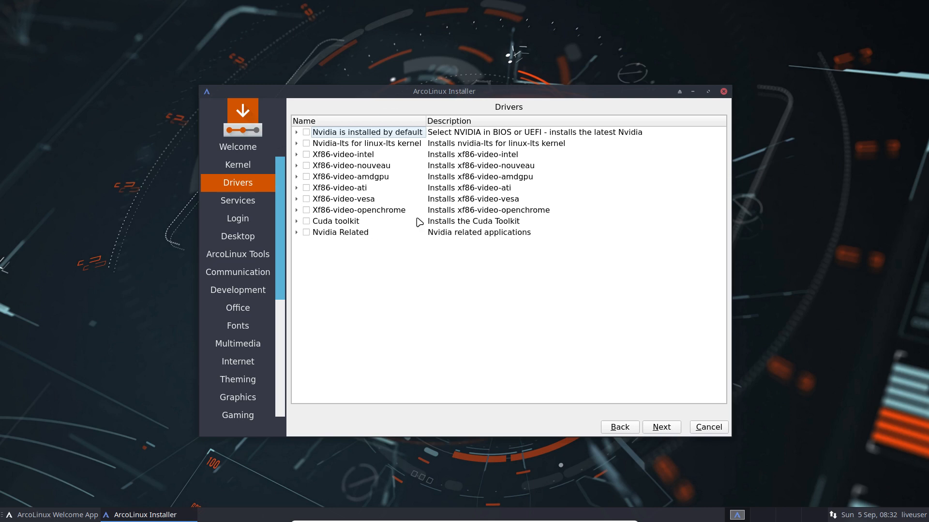
click(661, 430)
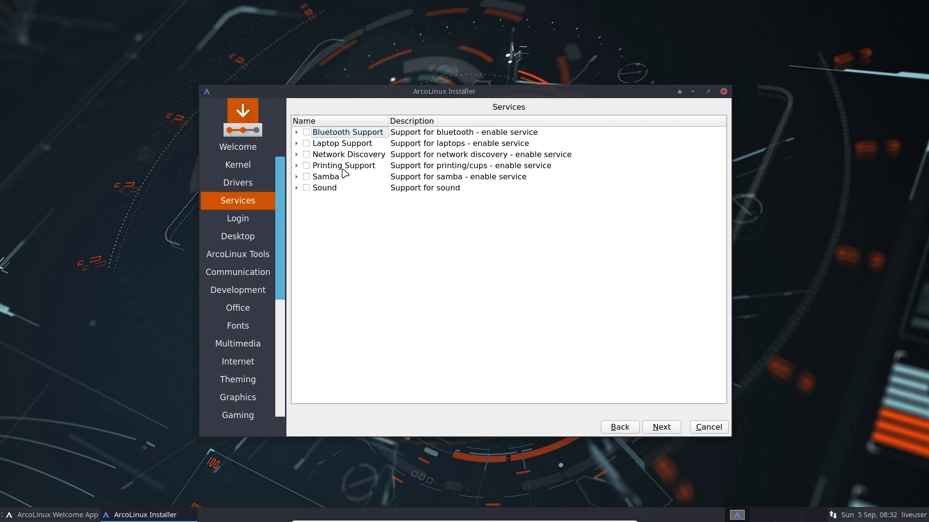
click(662, 429)
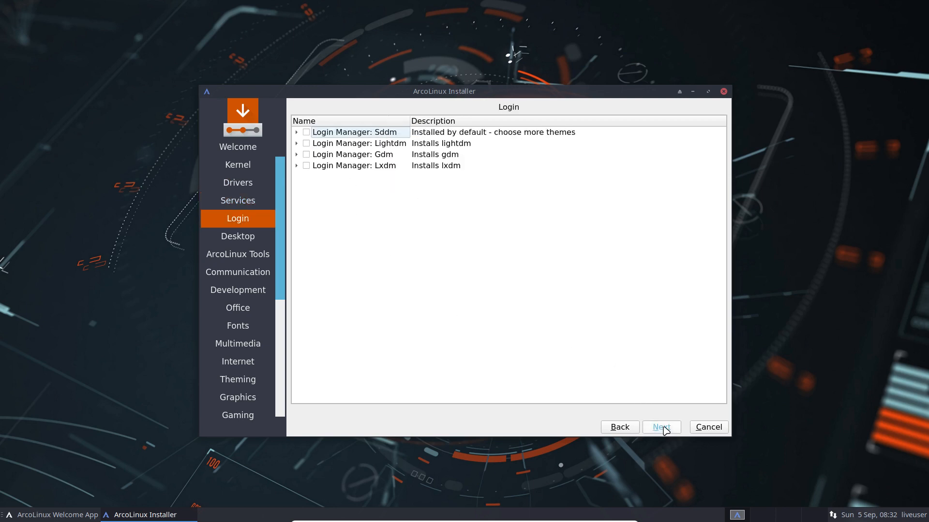
- Tick Login Manager: Sddm, expand its theme packages, and continue to the Desktop page
click(306, 132)
click(296, 132)
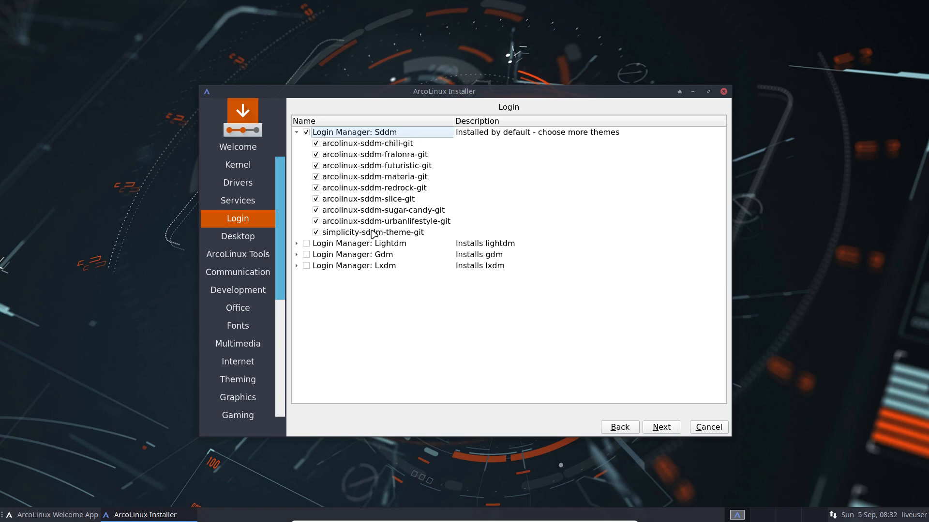
click(668, 427)
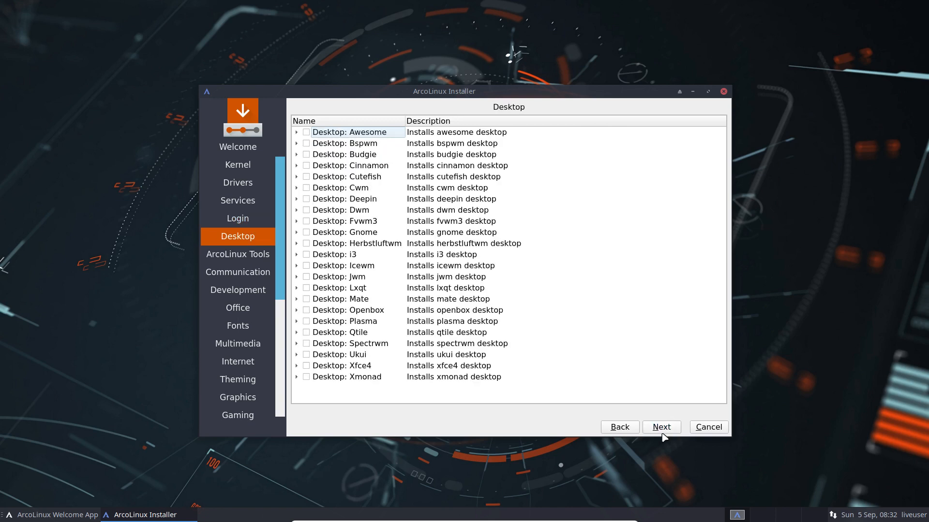
- Expand and tick Desktop: Cwm, look over its package list, and continue to ArcoLinux Tools
click(296, 189)
scroll(396, 252, down, 3)
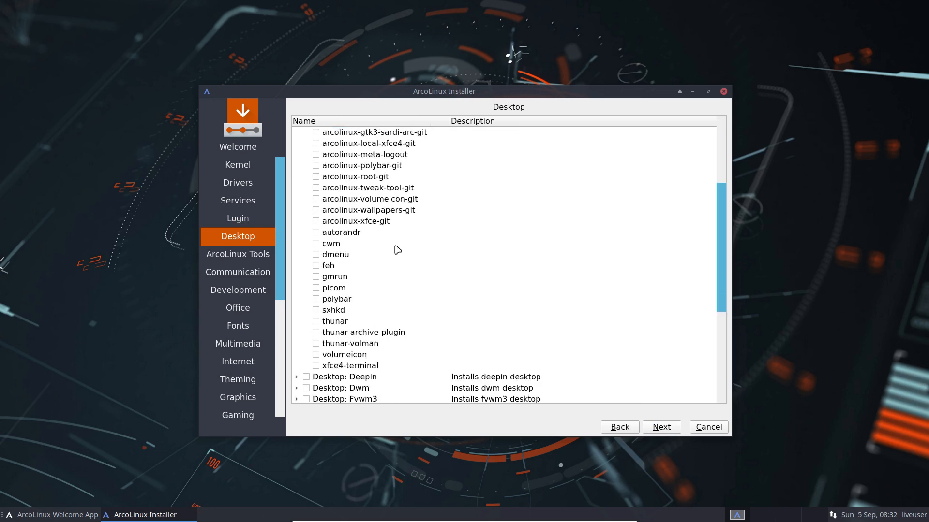
scroll(396, 250, up, 3)
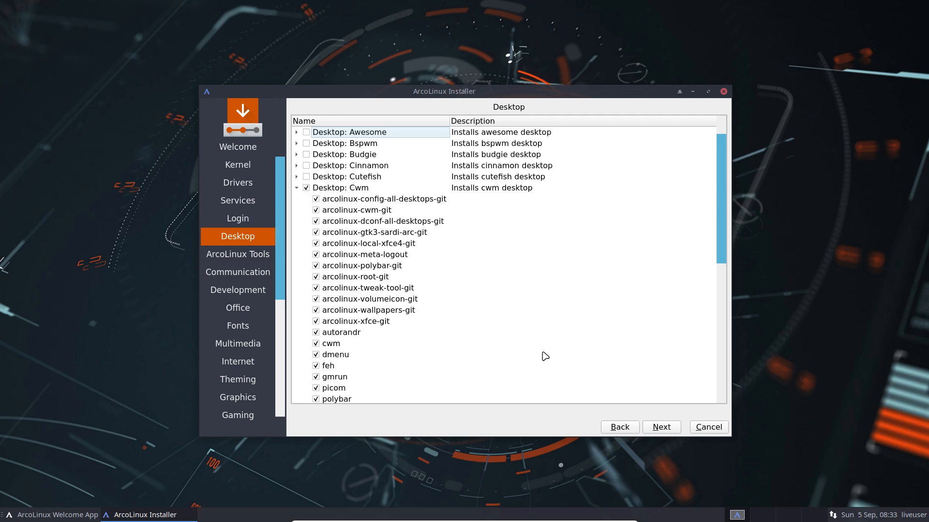
click(661, 428)
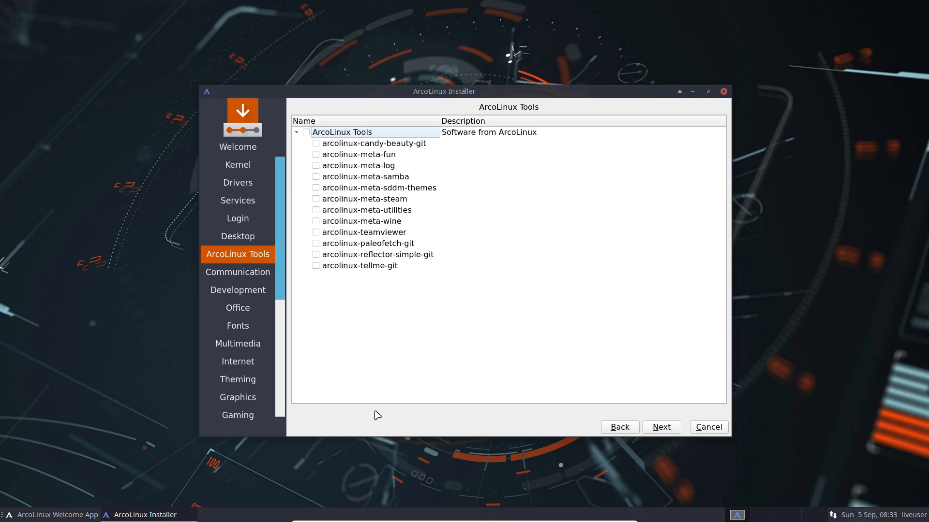
- Skip every package page, from ArcoLinux Tools through ArcoLinux Dev, leaving all packages unticked
click(657, 428)
click(656, 428)
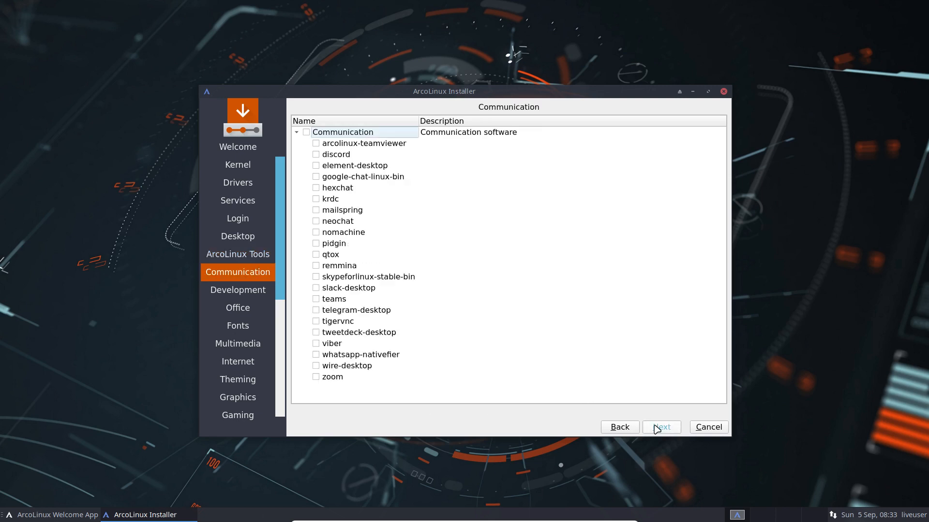
click(657, 428)
click(656, 428)
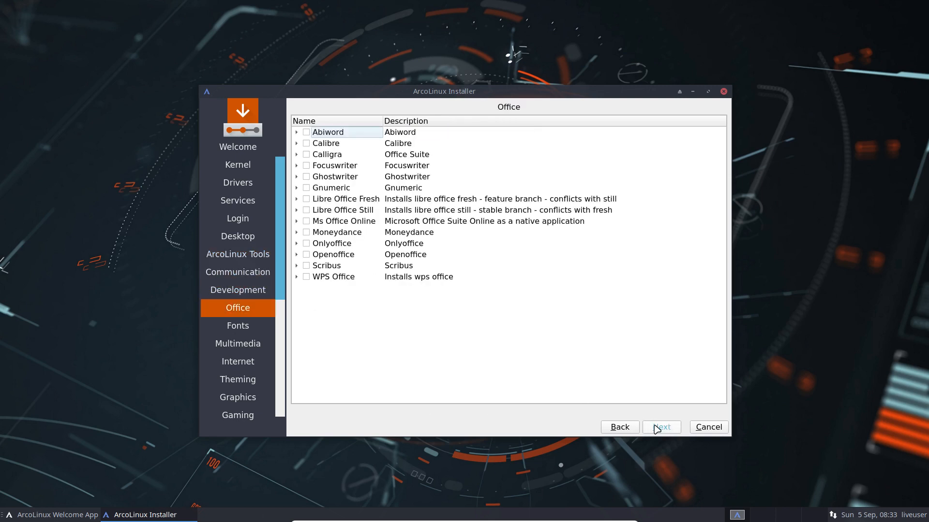
click(657, 428)
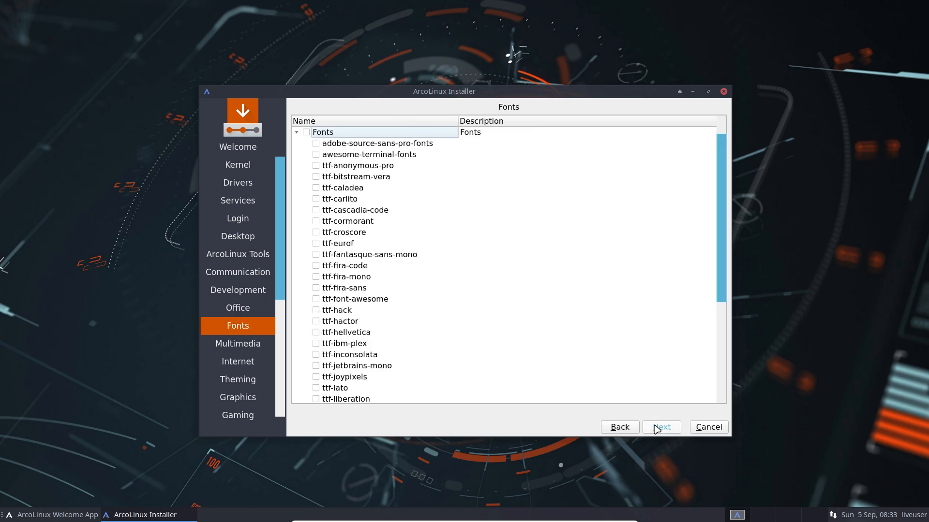
click(656, 428)
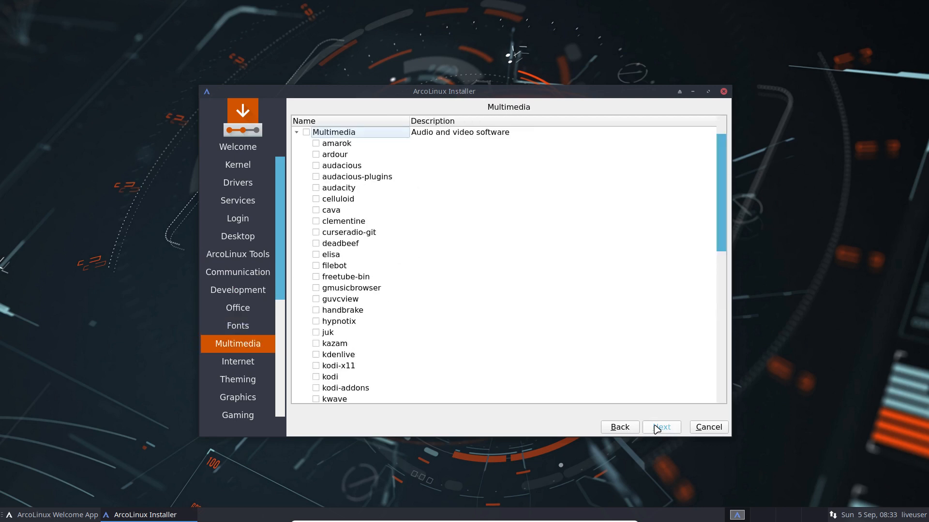
click(657, 428)
click(656, 429)
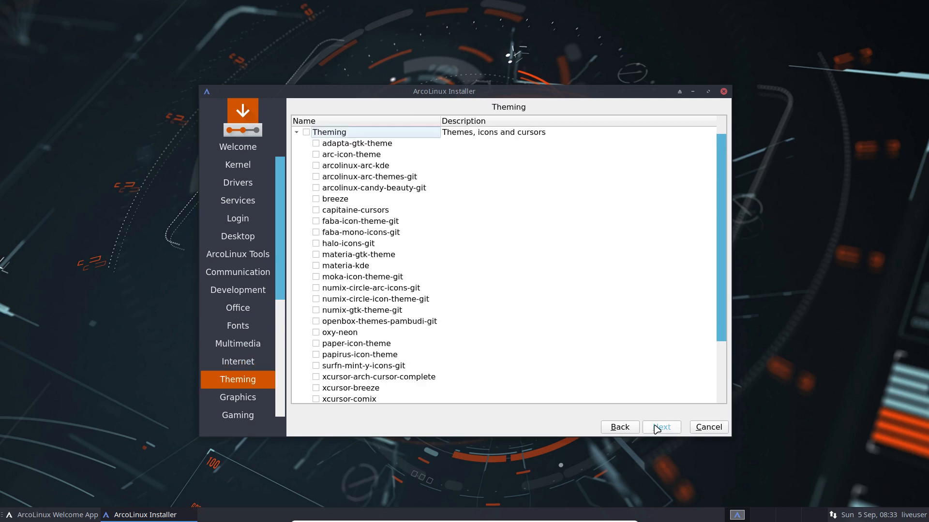
click(656, 428)
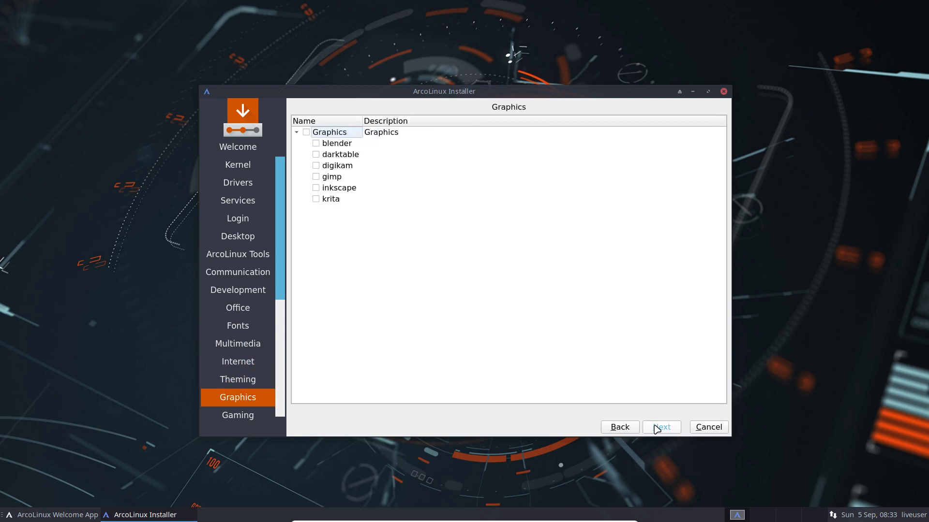
click(656, 428)
click(657, 429)
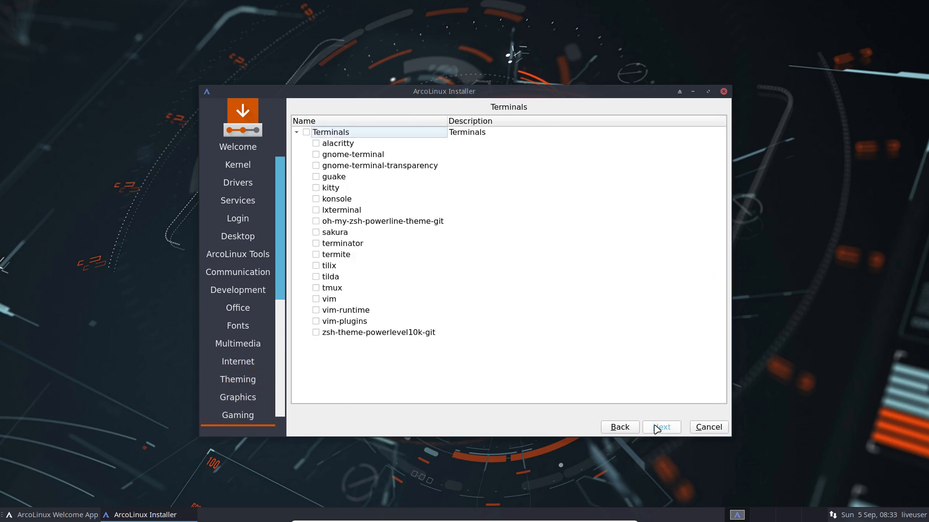
click(656, 428)
click(656, 428)
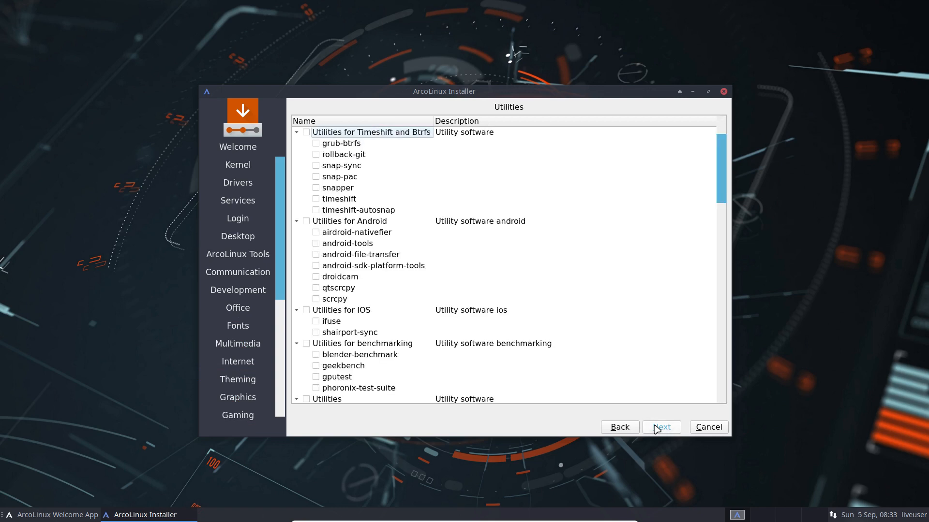
click(656, 428)
click(656, 428)
click(657, 428)
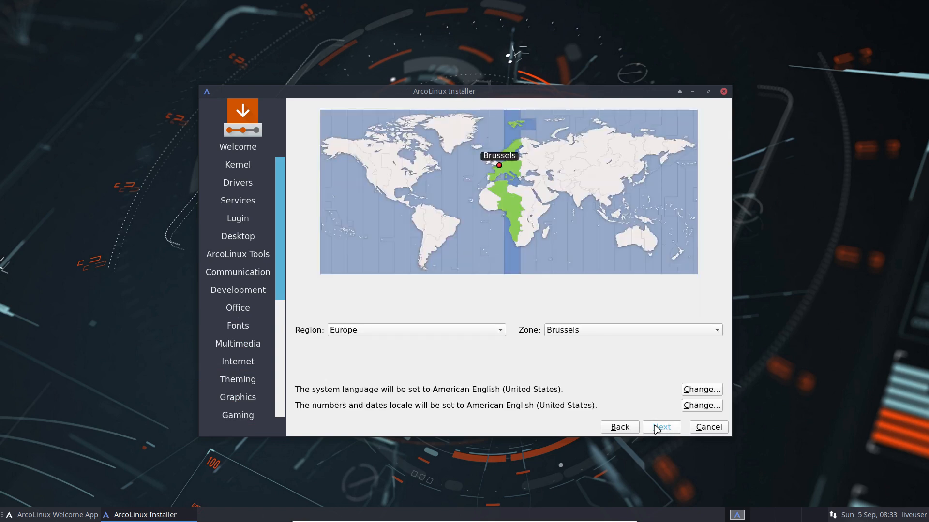
- Choose the Belgian keyboard layout with the Default variant and proceed to partitioning
click(657, 428)
click(624, 430)
click(667, 429)
scroll(334, 264, up, 5)
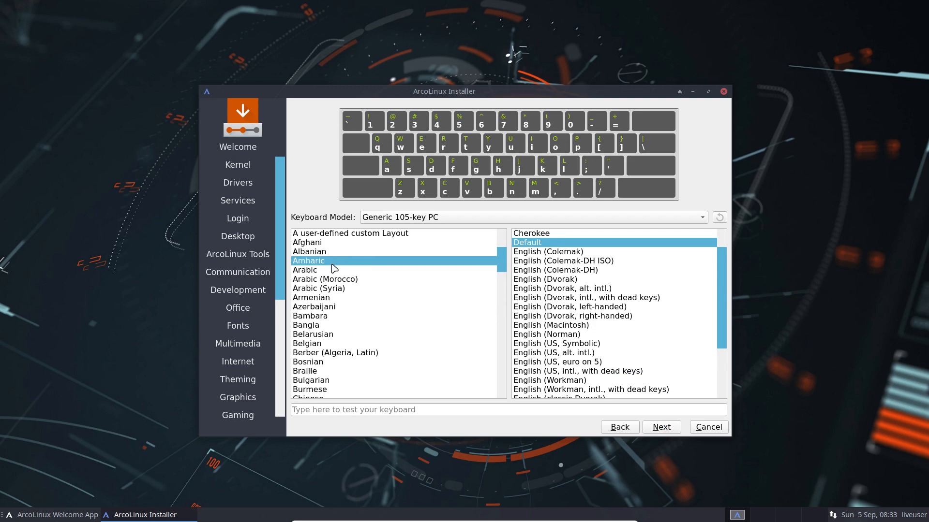
click(329, 343)
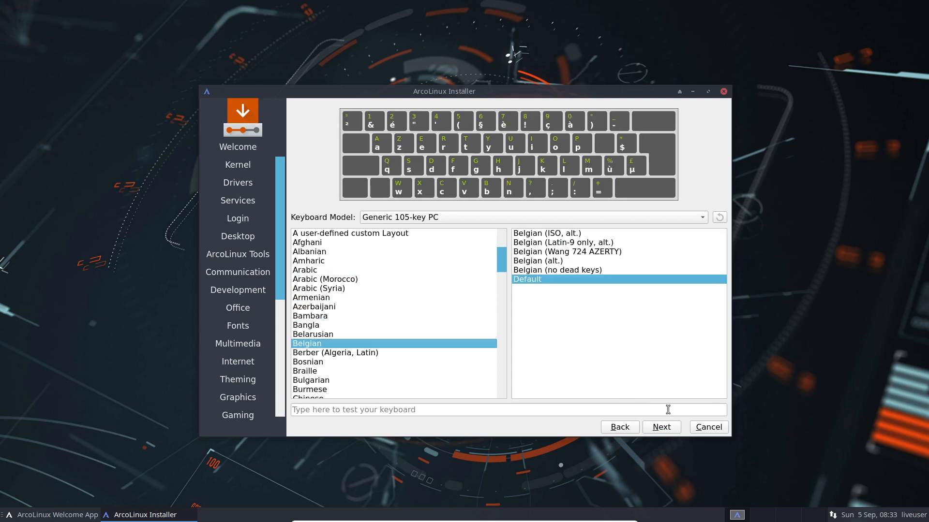
click(666, 432)
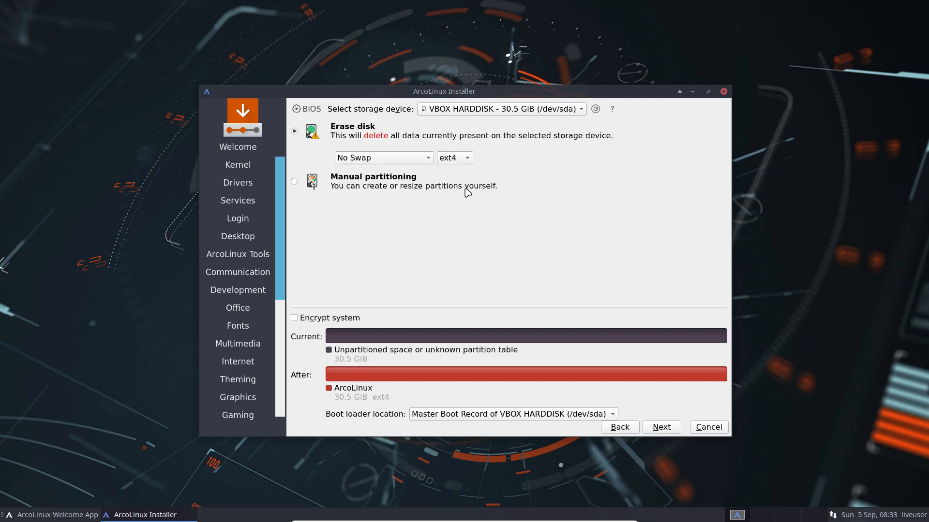
click(460, 159)
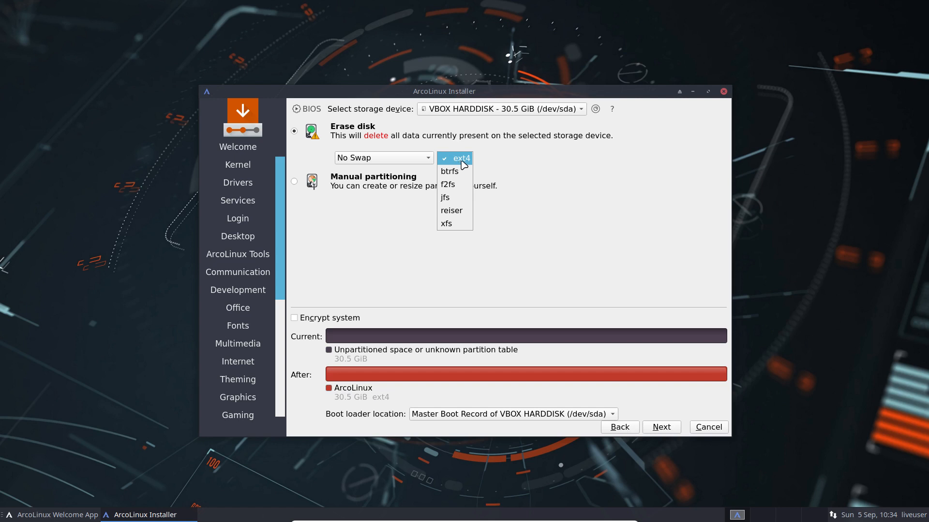
click(463, 164)
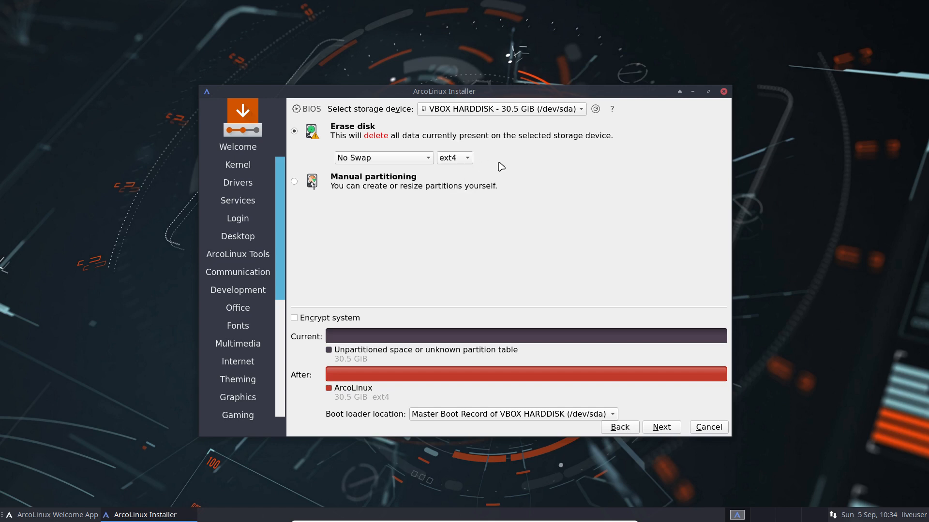
click(469, 161)
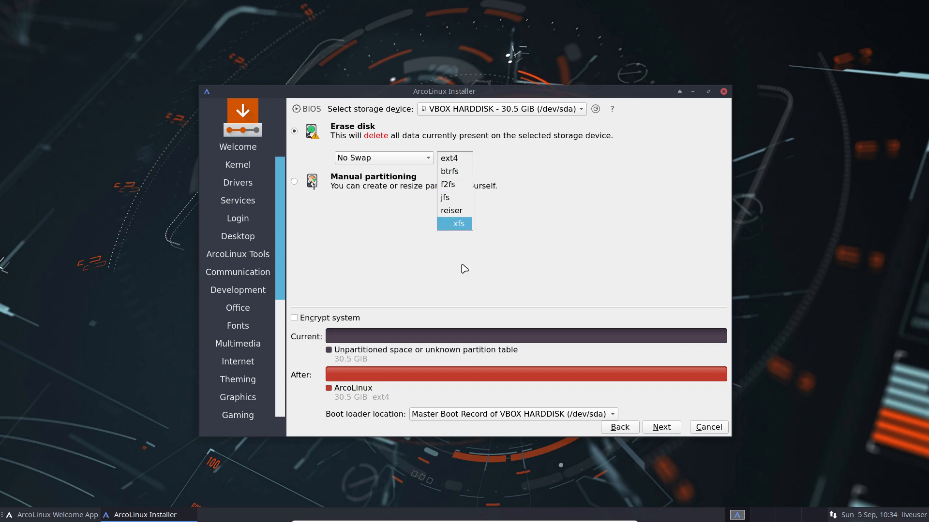
click(463, 285)
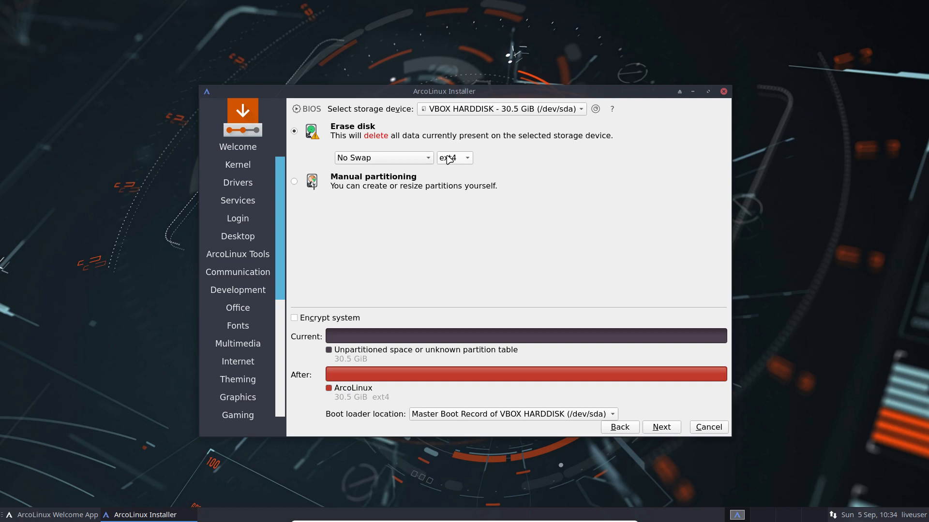
click(425, 158)
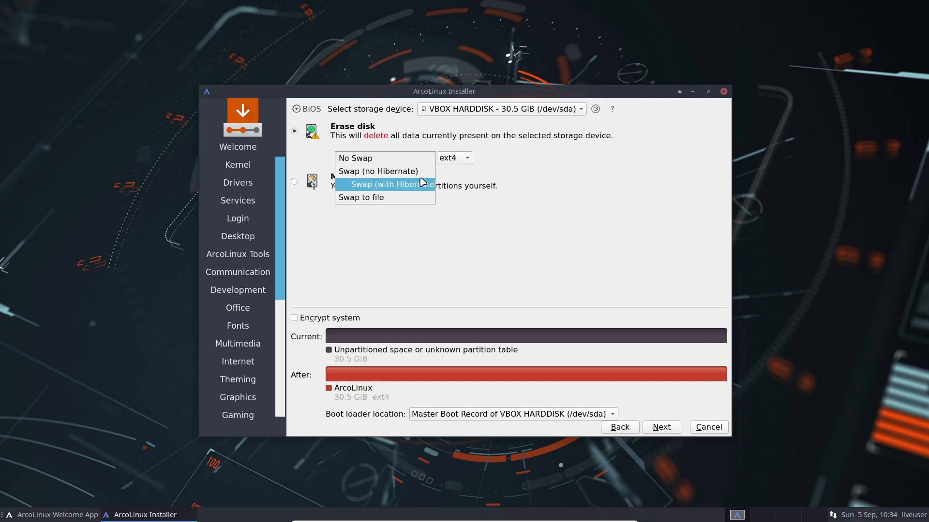
click(424, 186)
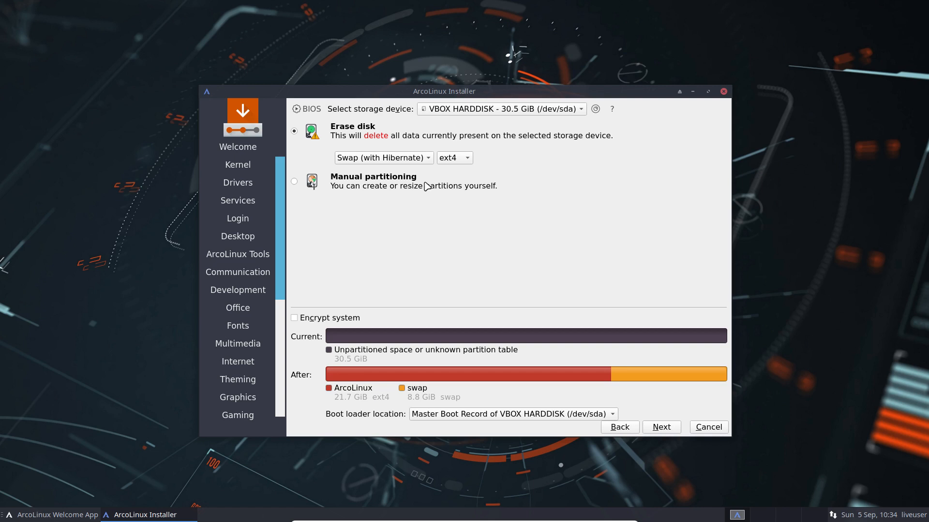
click(428, 158)
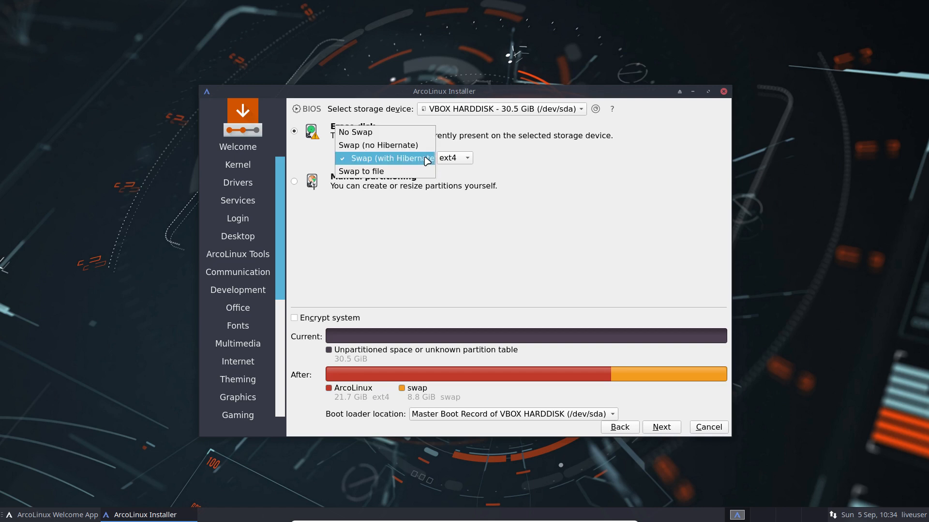
click(405, 133)
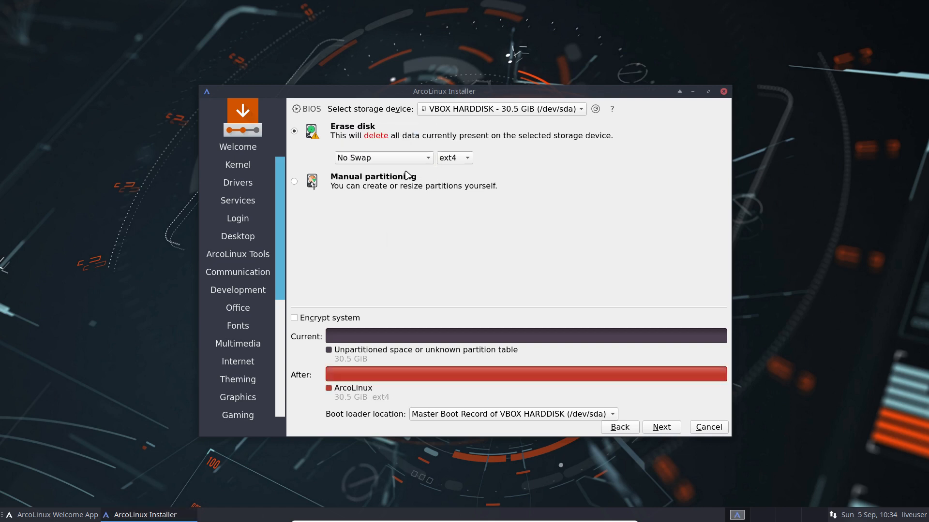
click(415, 163)
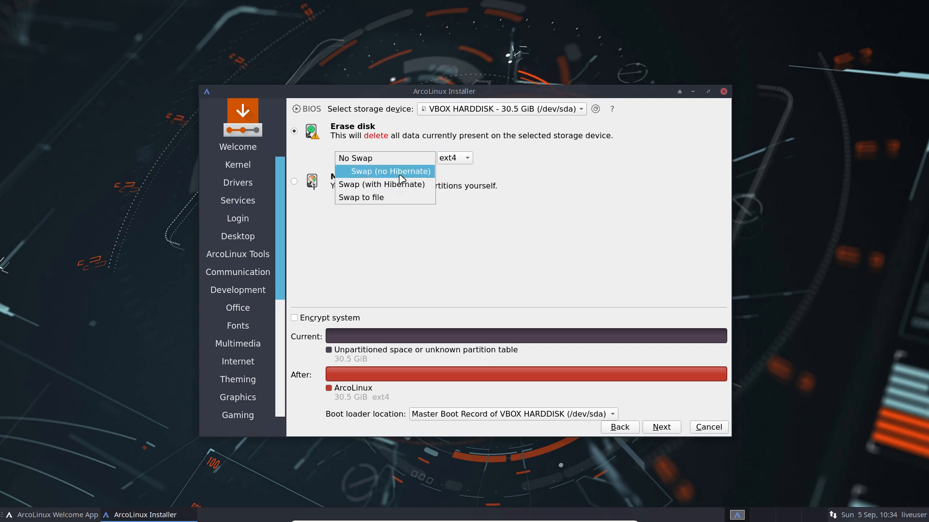
click(484, 204)
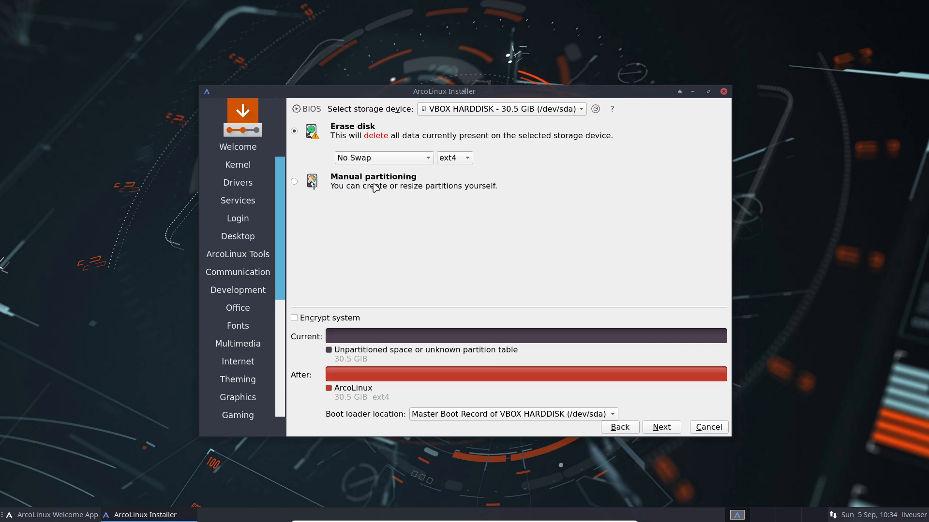
click(375, 161)
click(495, 196)
- Fill in the user's name, login and password fields and enable automatic login
click(661, 427)
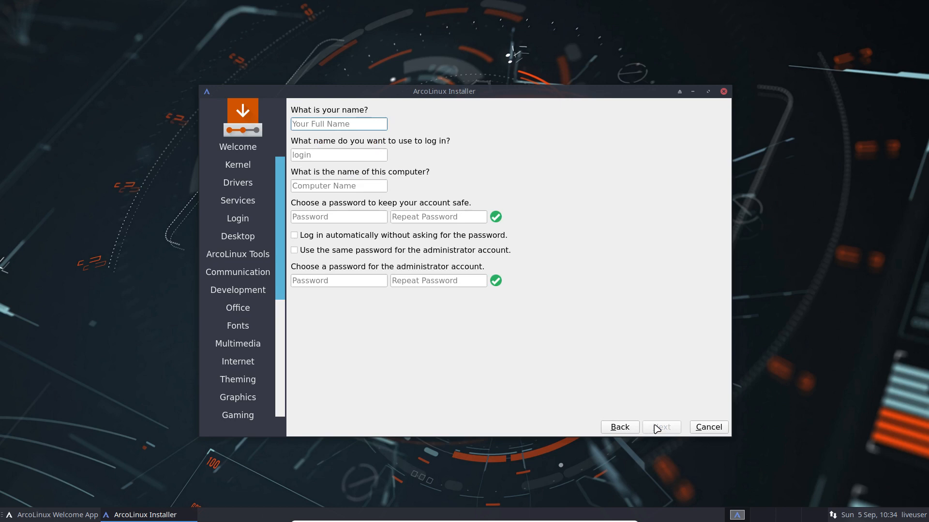
key(Tab)
key(Tab)
key(Tab)
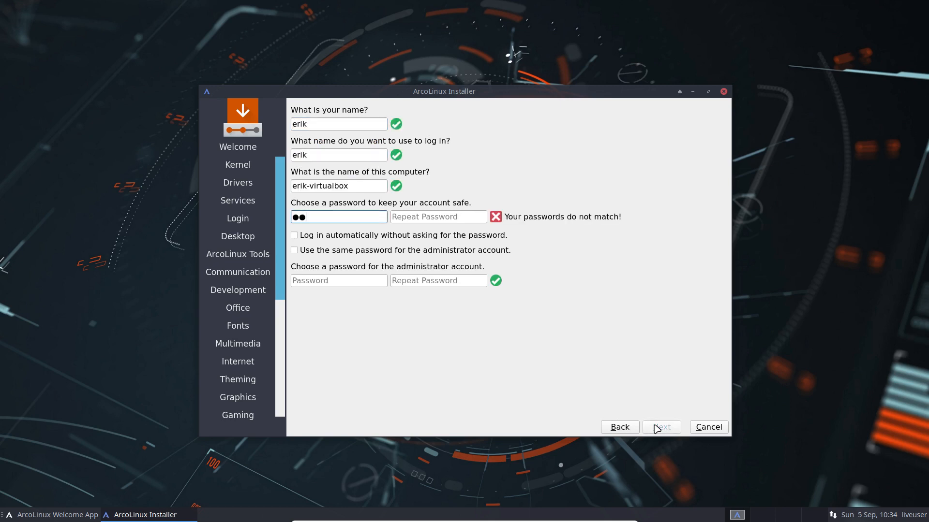
key(Tab)
key(Tab)
key(Tab)
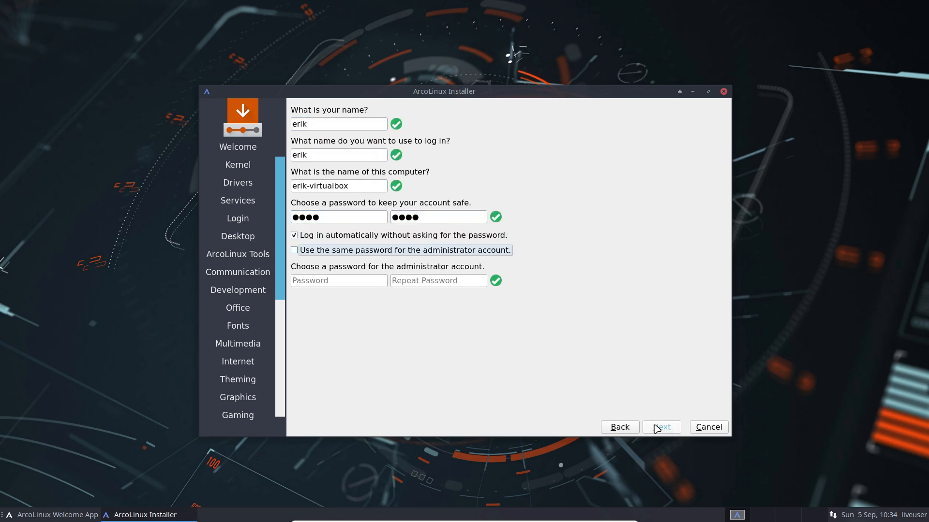
- Reuse the user password for the administrator and start the installation from the summary
click(356, 252)
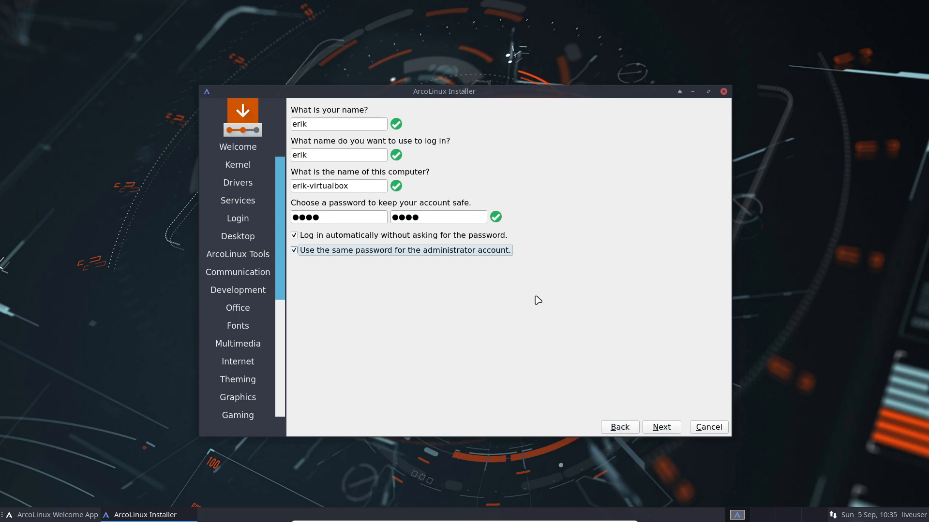
click(671, 430)
click(671, 430)
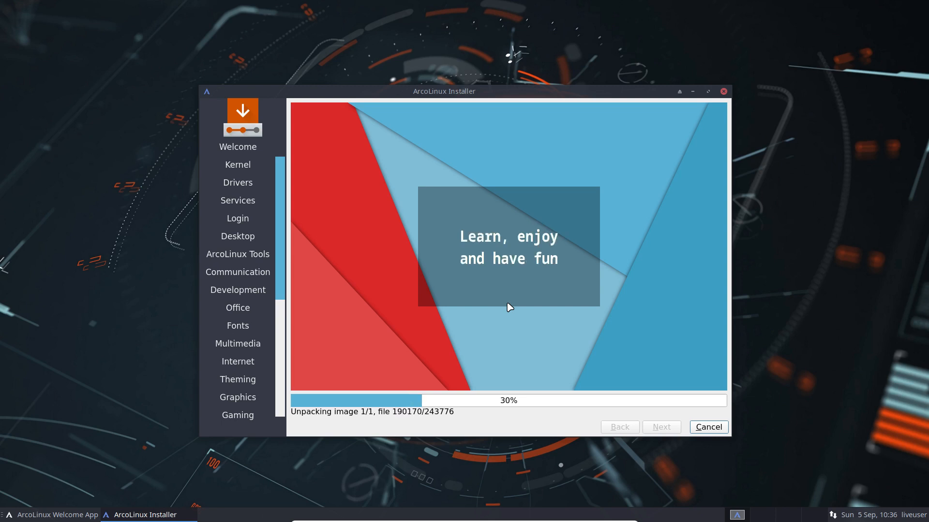
- Rearrange the installer window top-right and the Welcome App window lower left
drag(468, 91, 608, 60)
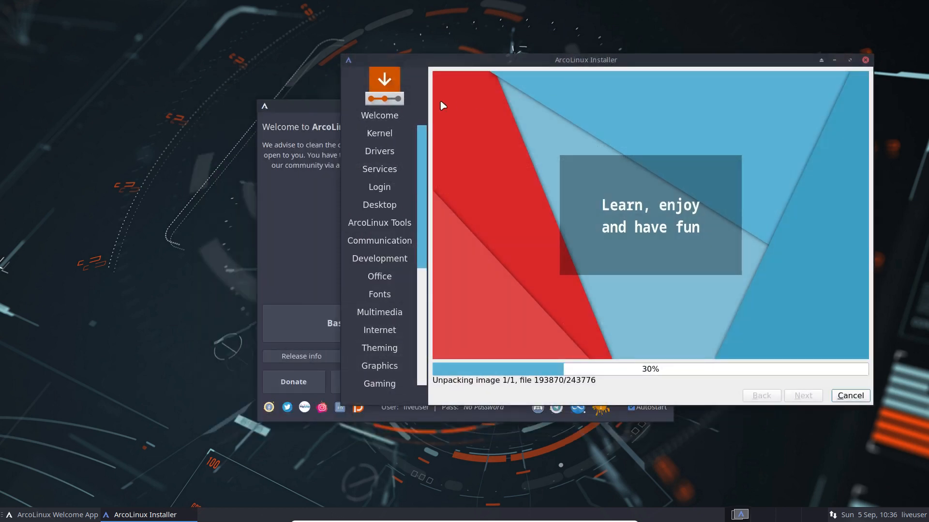
drag(324, 103, 134, 114)
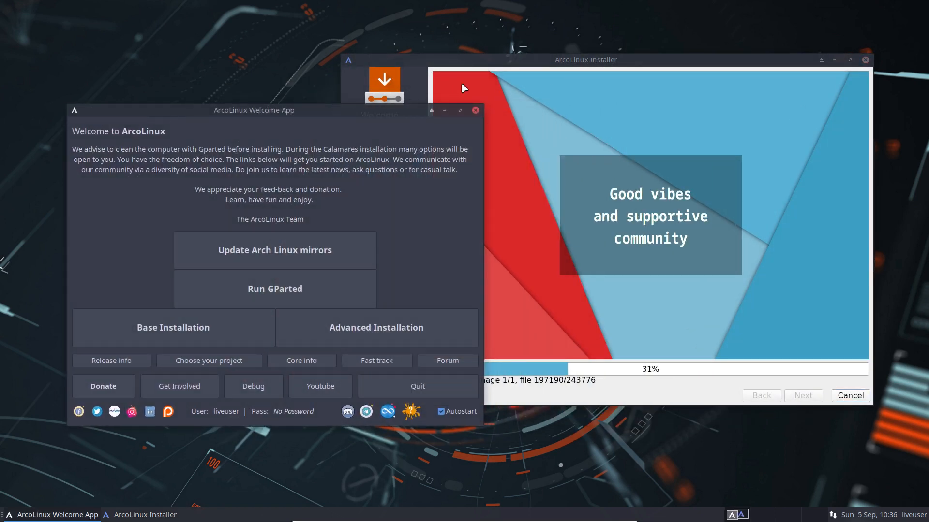
click(503, 60)
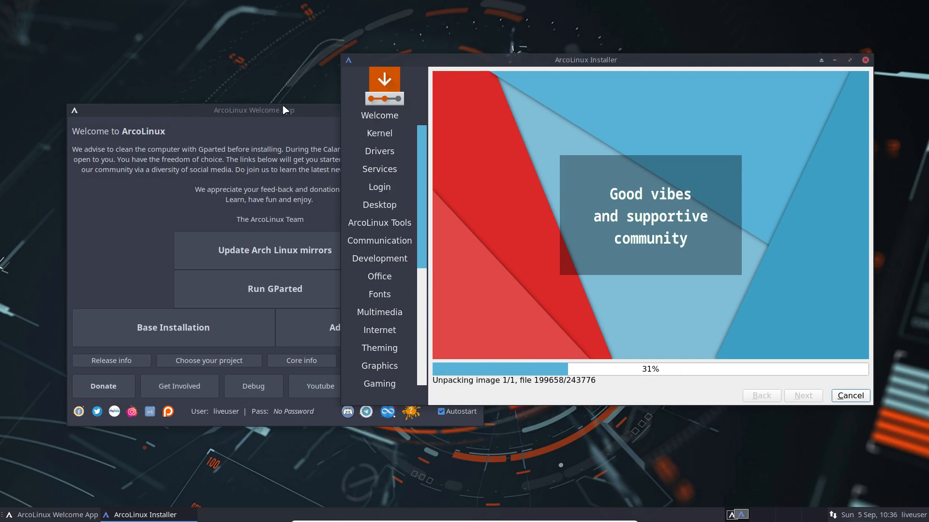
drag(283, 105, 280, 147)
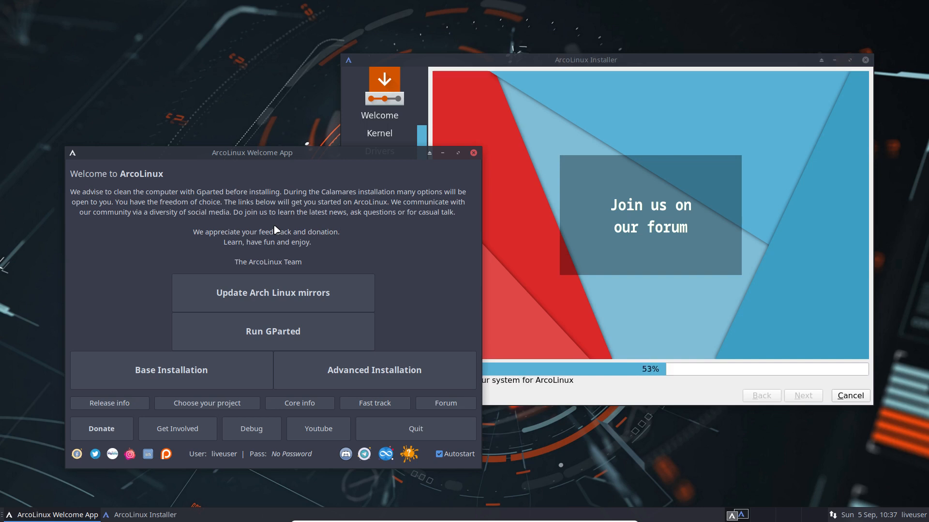
mouse_move(271, 150)
mouse_down()
mouse_move(264, 148)
mouse_move(281, 148)
mouse_up()
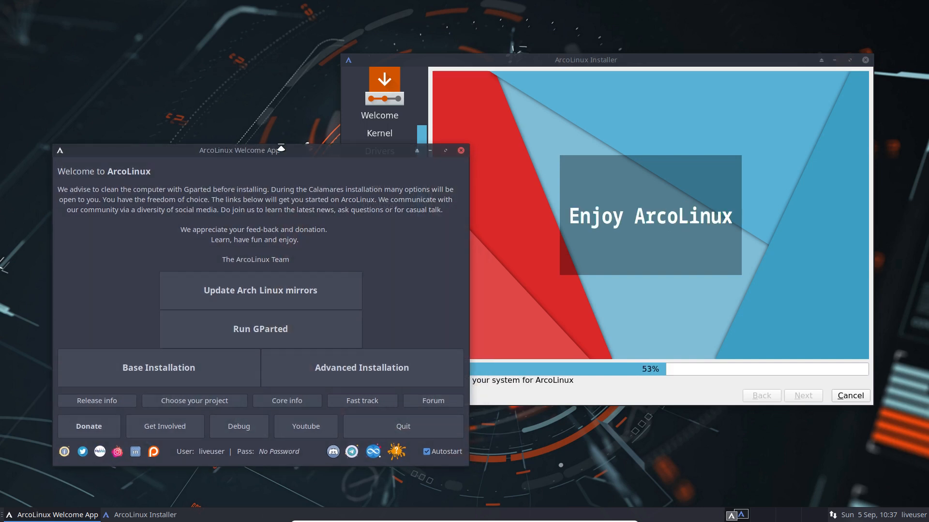
click(579, 60)
drag(590, 62, 643, 36)
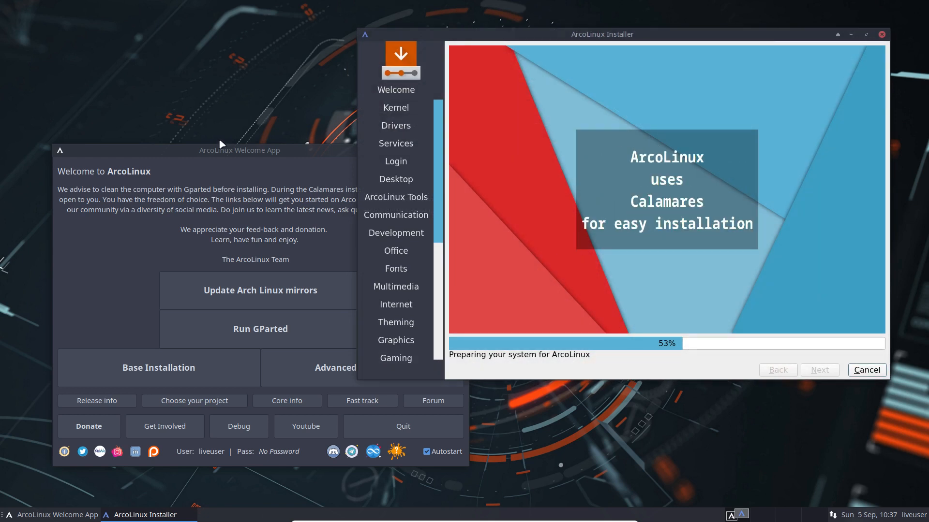
- Open a terminal in the Desktop folder from the desktop's context menu
click(227, 150)
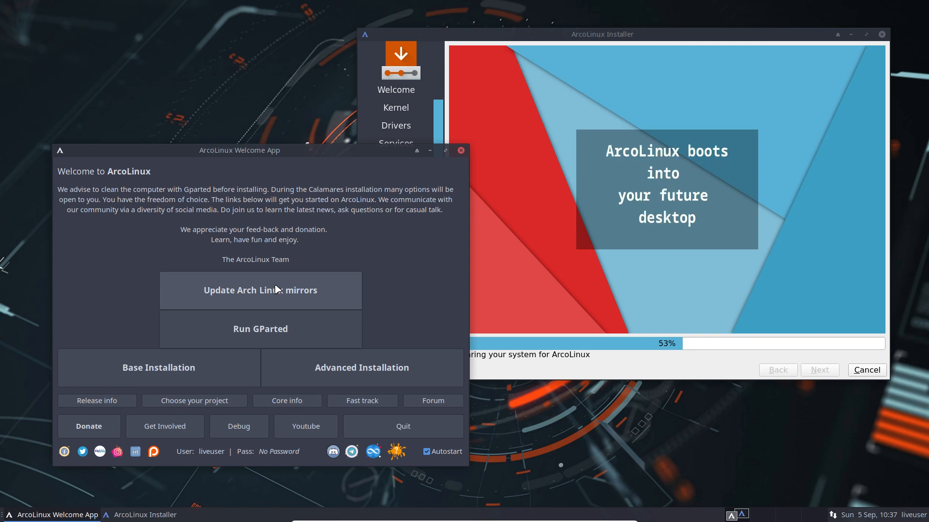
right_click(175, 134)
click(213, 222)
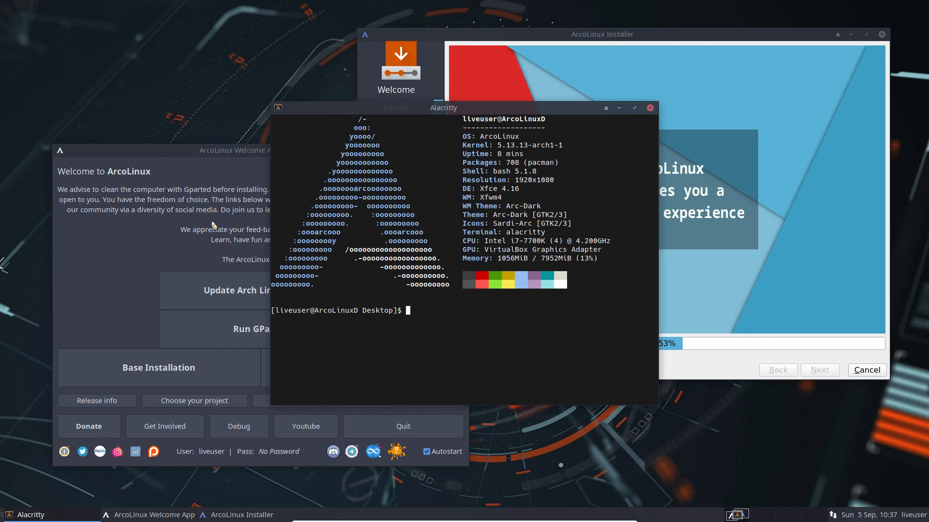
- Run nmirrorlist to open /etc/pacman.d/mirrorlist in nano, then move the terminal top-left
text(nmirrorlist)
key(Return)
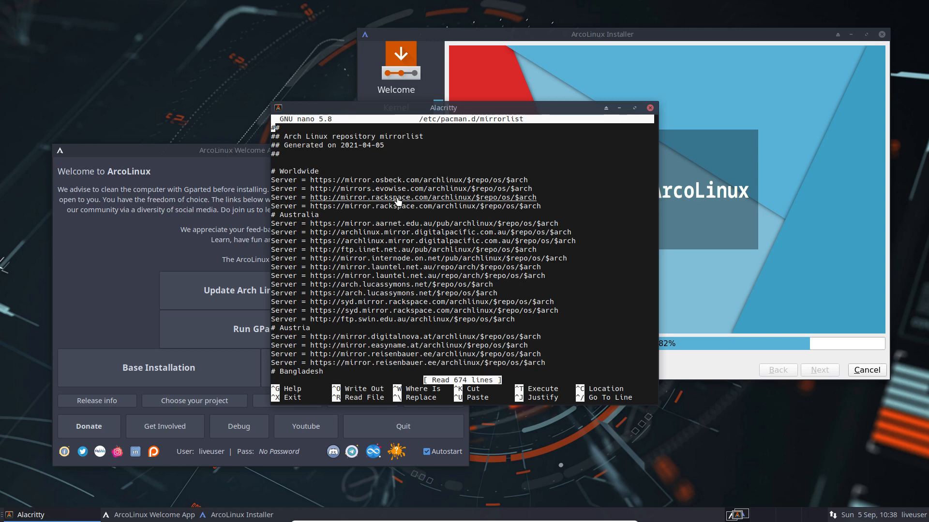
drag(515, 106, 284, 25)
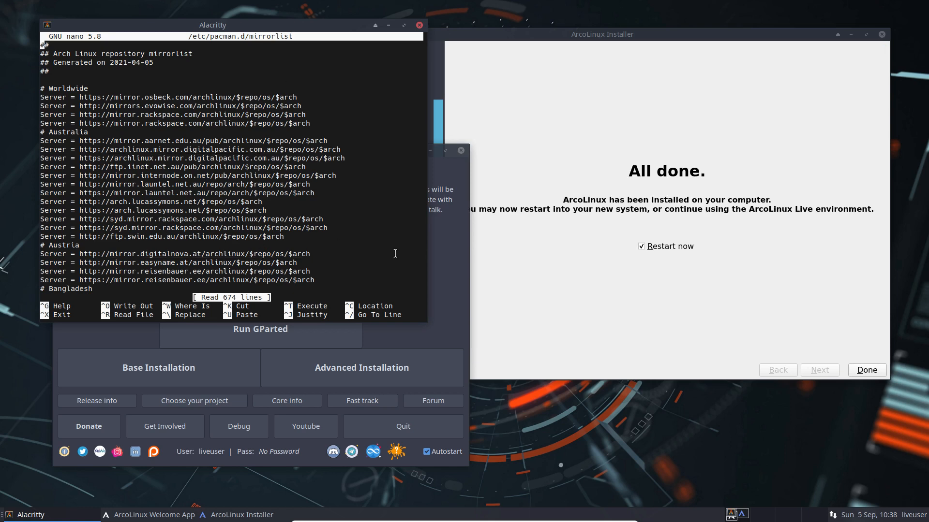
- Exit nano, close the terminal, and finish the installer with Restart now checked
key(ctrl+x)
click(420, 24)
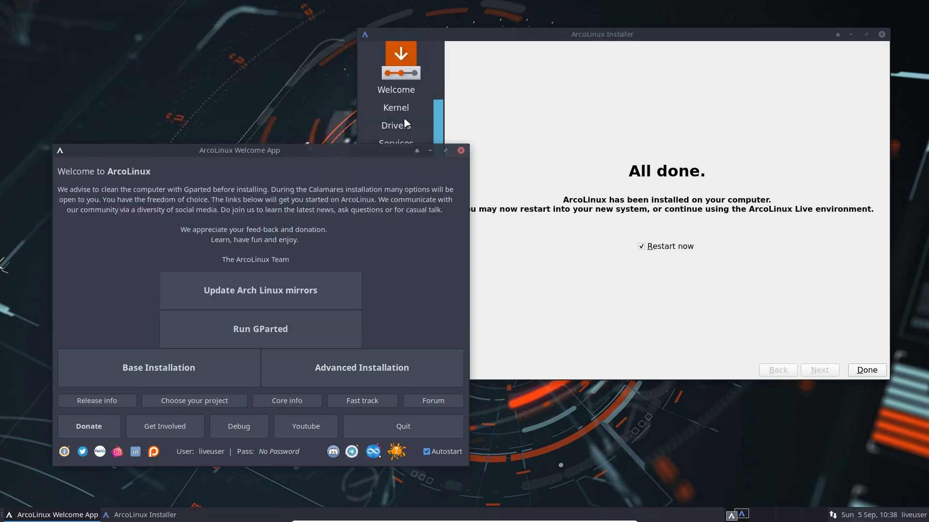
drag(332, 113, 331, 140)
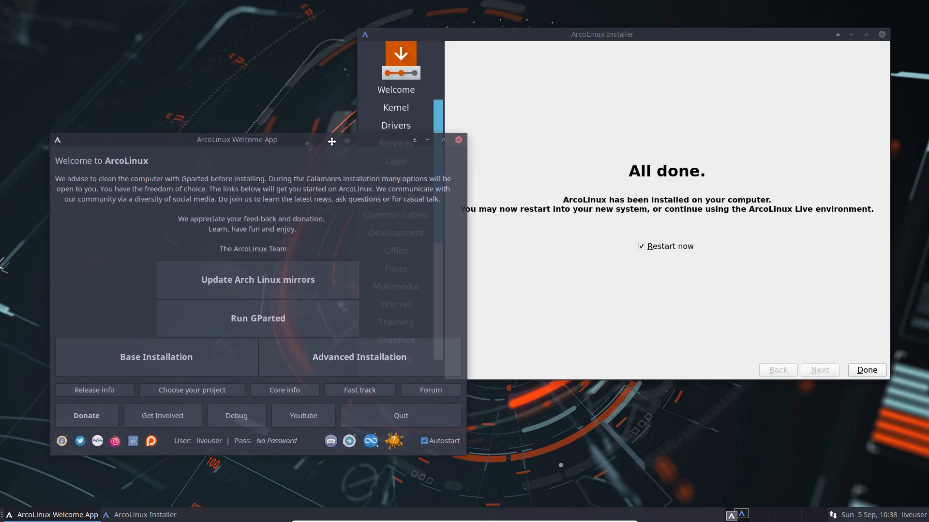
click(561, 102)
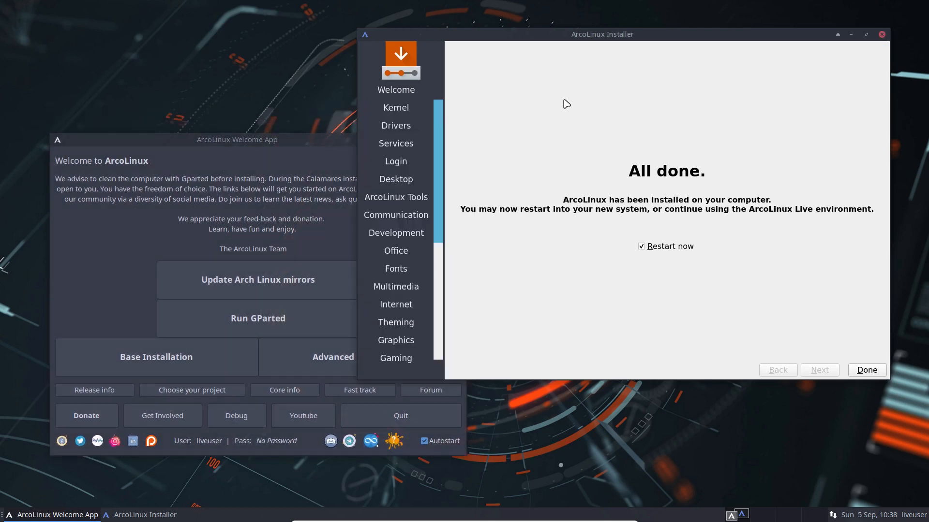
click(865, 370)
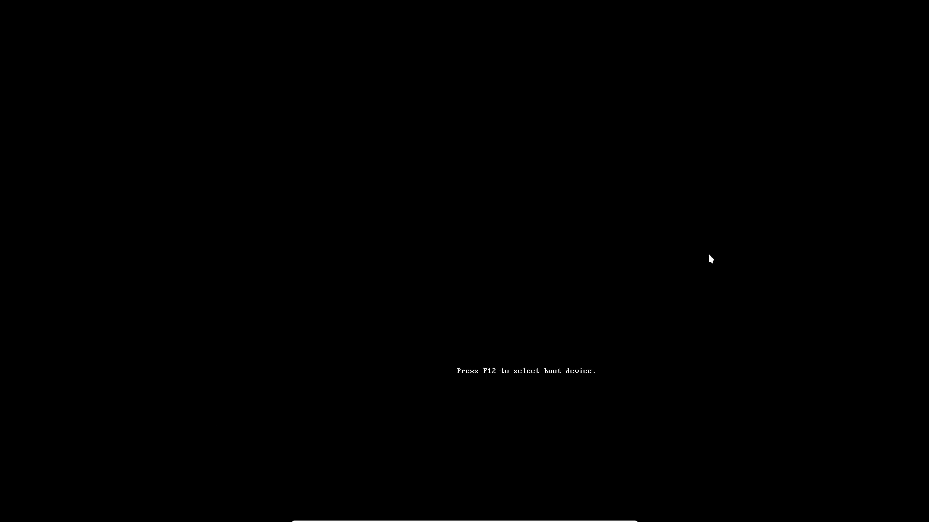
- Pick Boot existing OS in the boot menu and start ArcoLinux Linux immediately
key(Down)
key(Down)
key(Down)
key(Down)
key(Down)
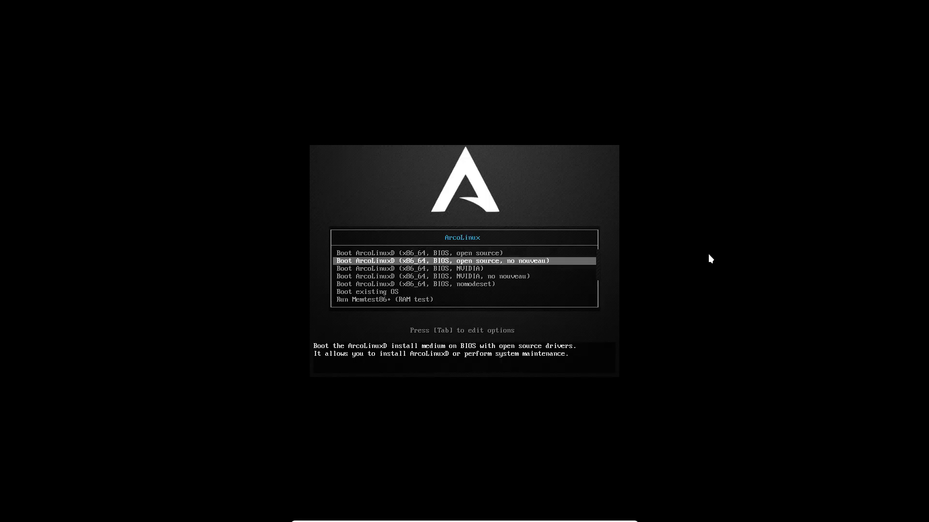
key(Return)
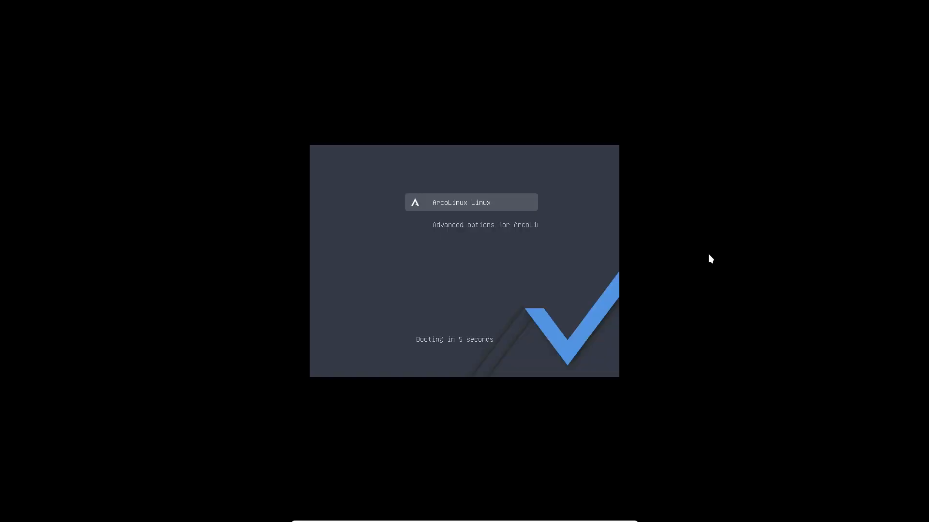
key(Return)
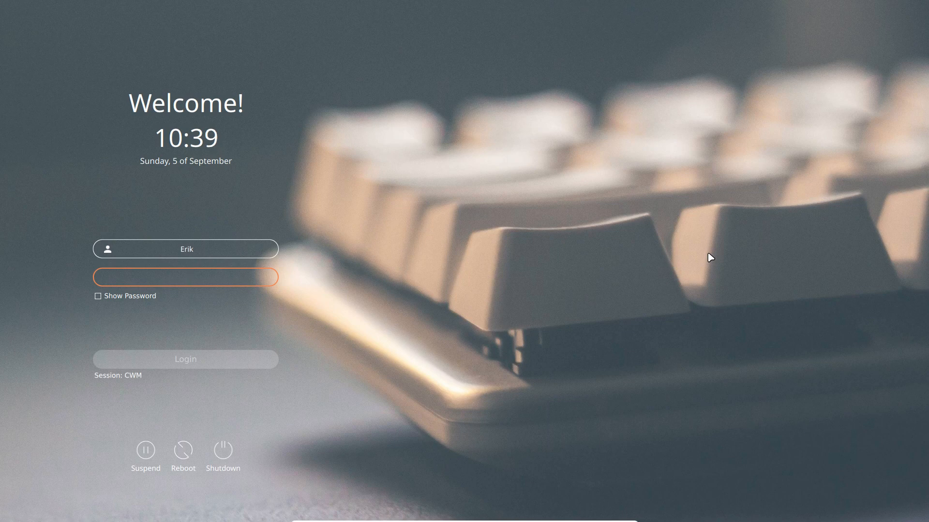
- Log into the Cwm session with the user's password and quit the Welcome App
text(****)
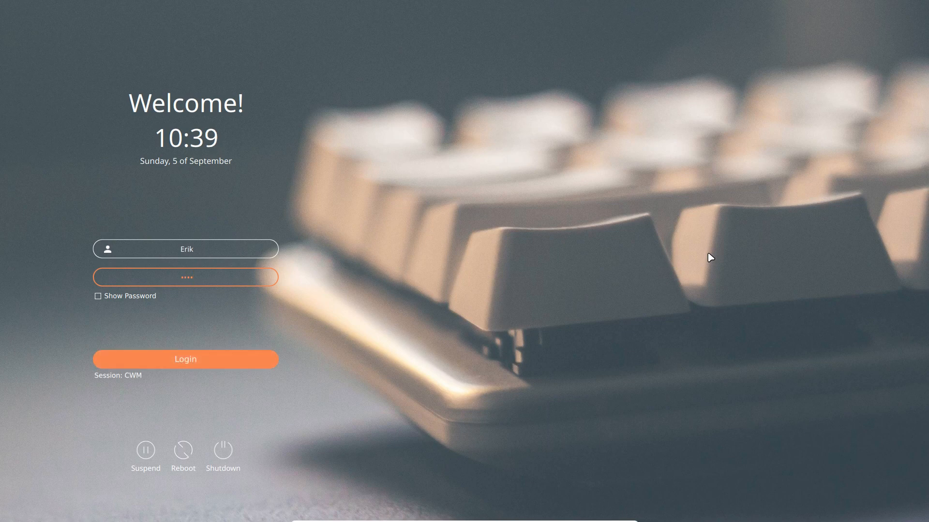
click(226, 358)
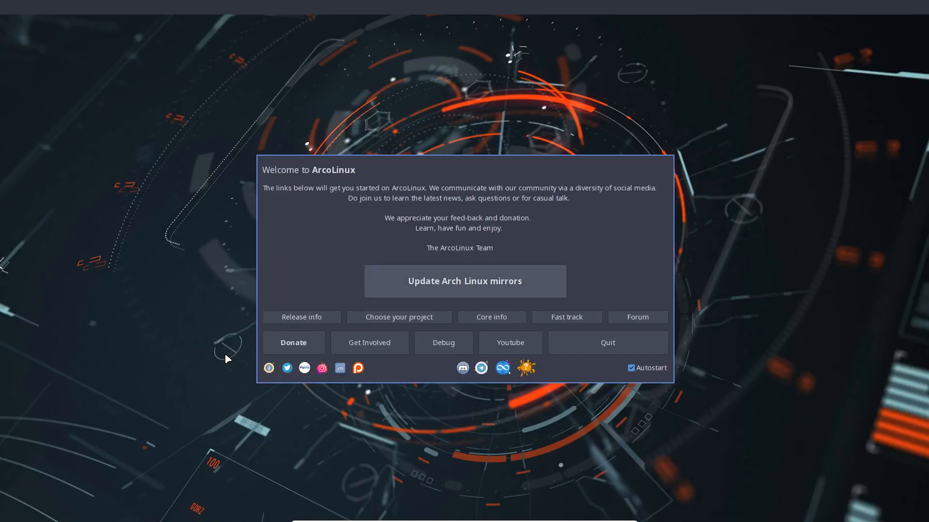
click(611, 347)
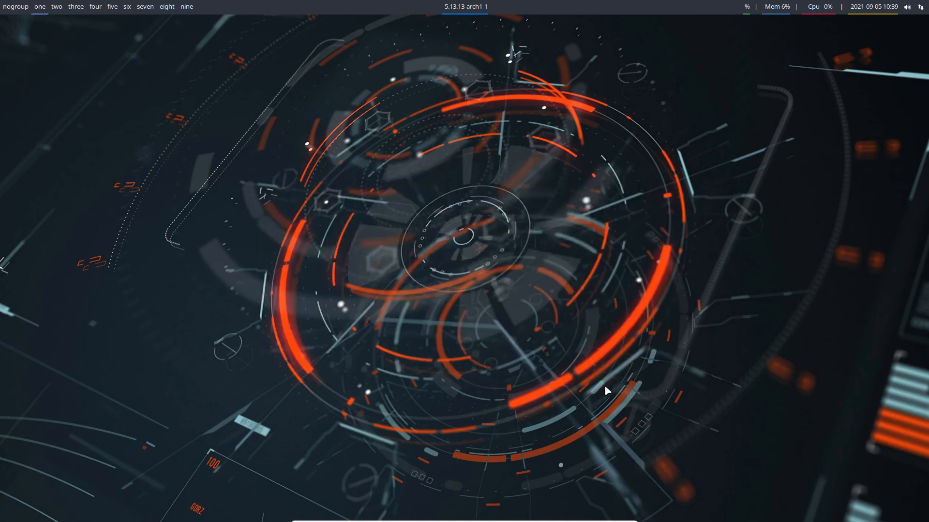
- Step through workspaces two to nine, then open a terminal with Super+Enter
click(57, 7)
click(78, 9)
click(96, 8)
click(112, 7)
click(130, 8)
click(152, 8)
click(169, 7)
click(186, 8)
right_click(184, 134)
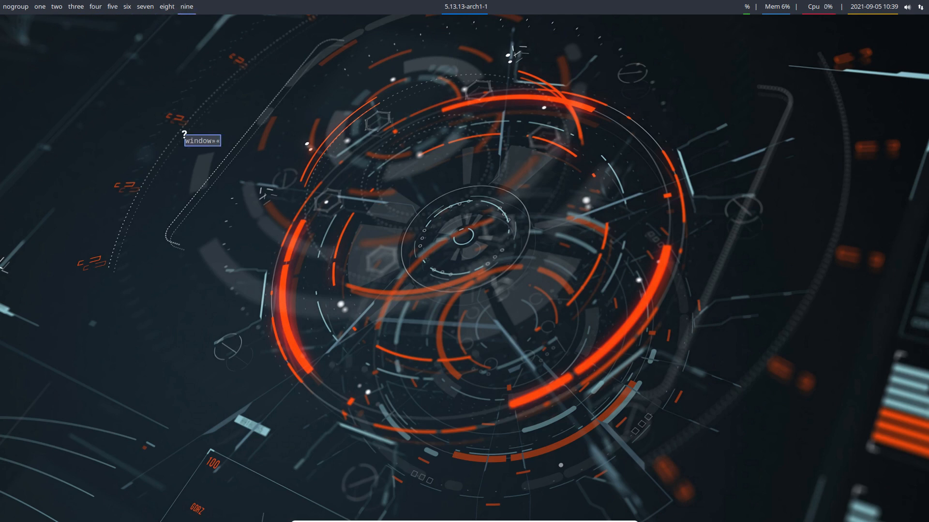
key(super+Return)
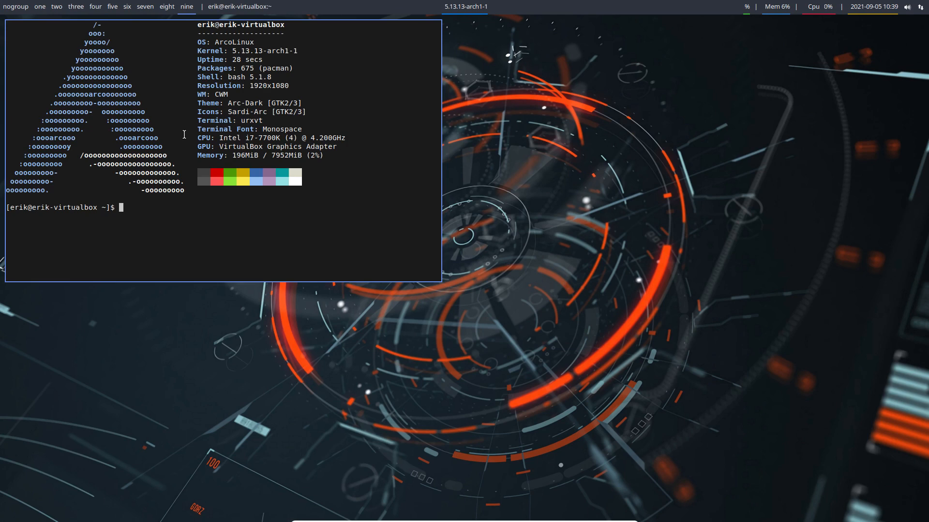
- Open PCManFM on /home/erik with Super+Shift+Enter and place it at the lower right
key(super+shift+Return)
drag(266, 147, 490, 160)
drag(436, 134, 375, 143)
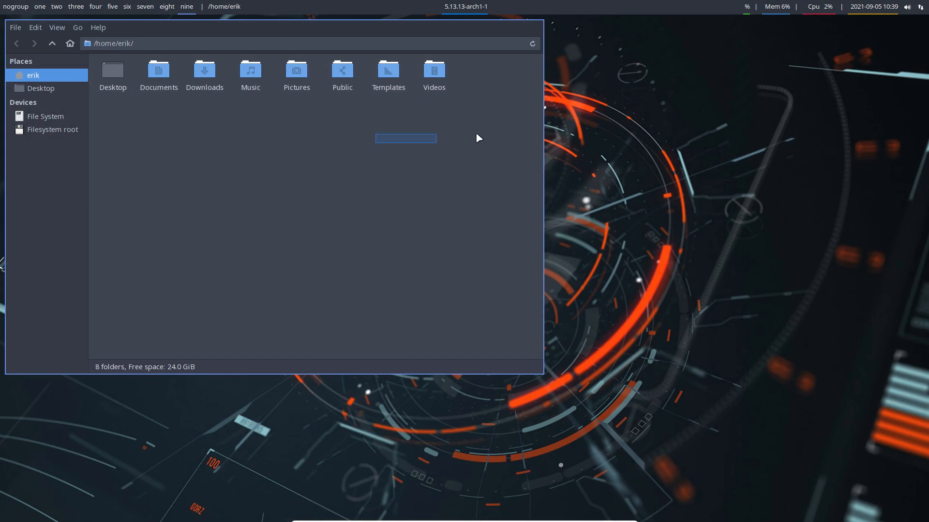
right_click(435, 137)
click(343, 151)
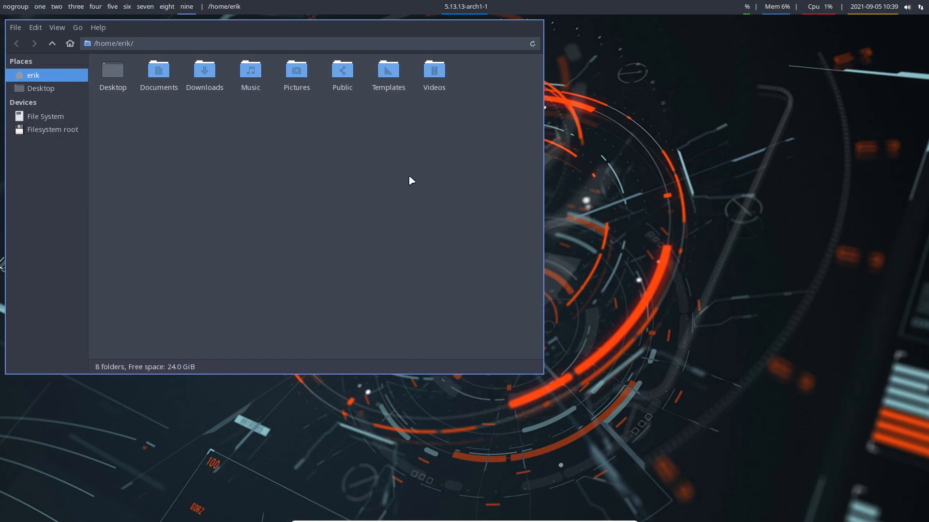
drag(370, 177, 411, 166)
drag(322, 28, 660, 144)
drag(285, 181, 289, 237)
- Select the CPU and GPU text in the terminal, then clear the selection
drag(257, 138, 261, 146)
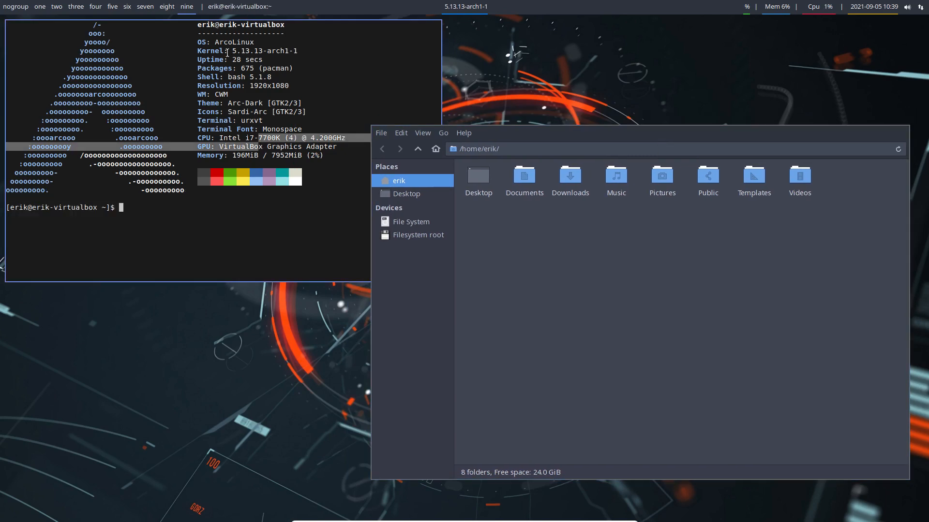
drag(227, 60, 308, 39)
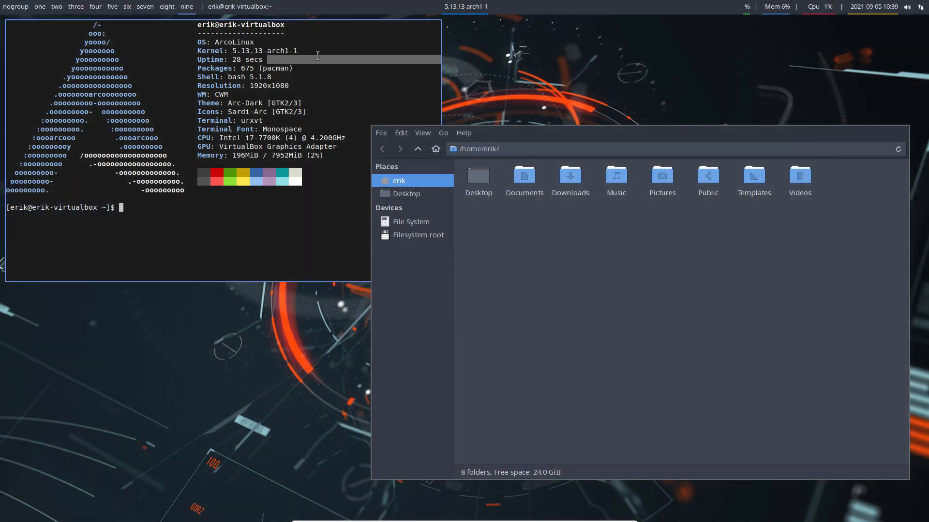
click(248, 279)
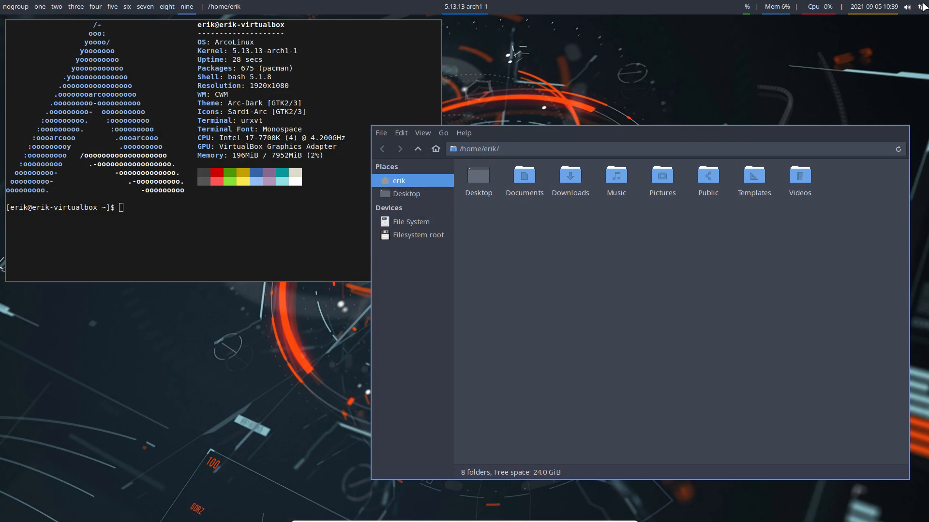
- Restart Polybar from the desktop menu, then run iso to show release v21.09.11 ArcoLinuxD
right_click(215, 334)
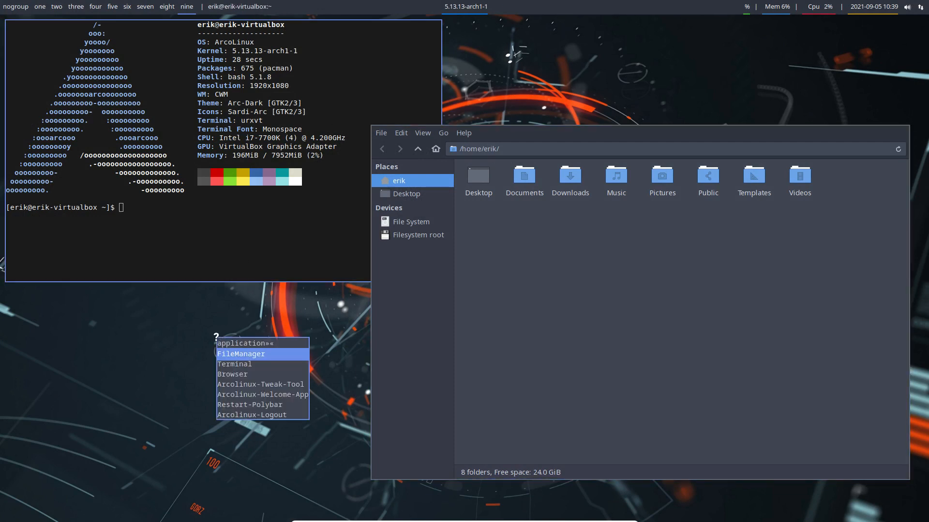
right_click(215, 334)
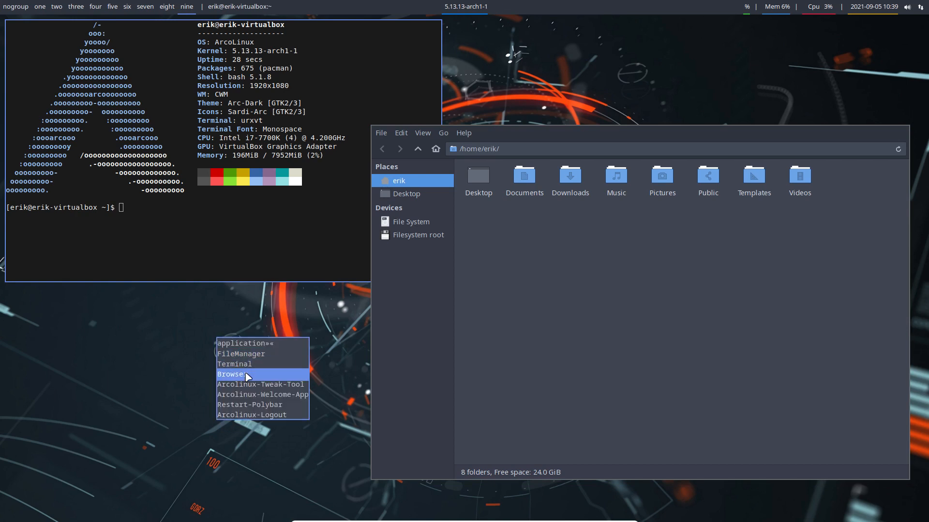
click(285, 410)
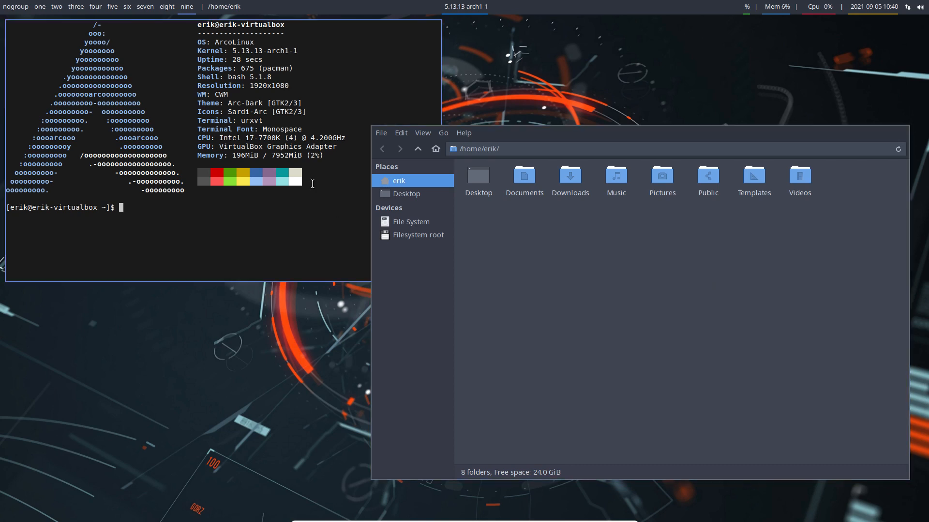
text(iso)
key(Return)
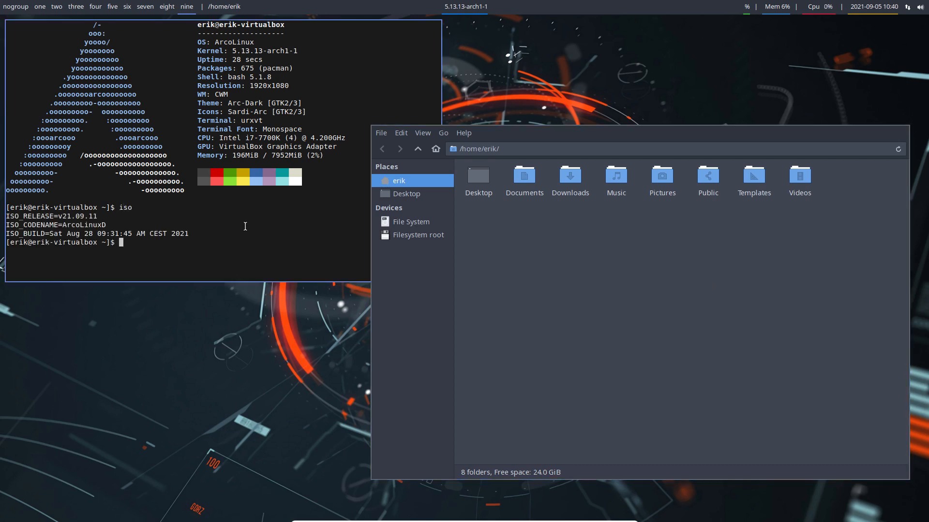